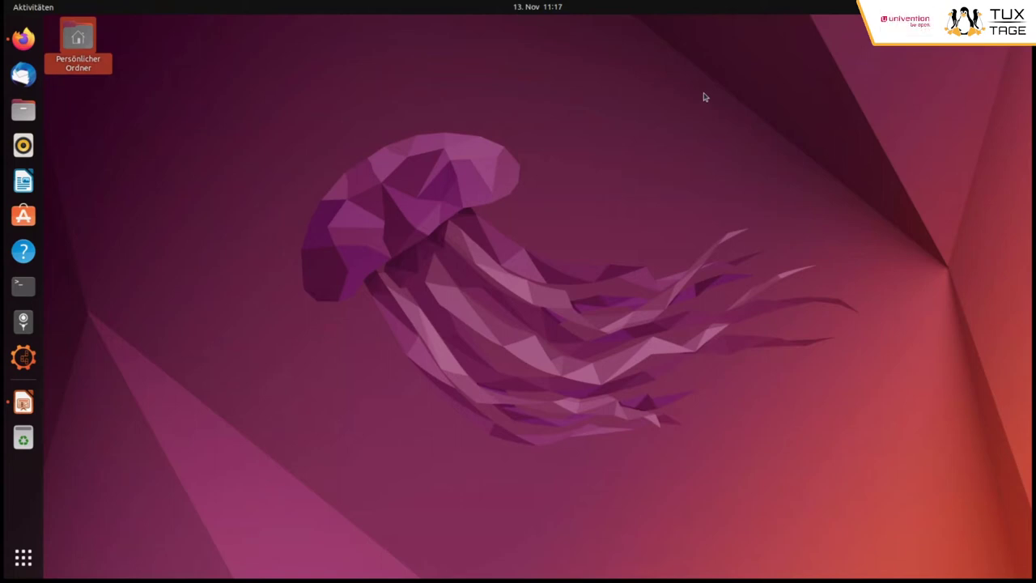
# Open a terminal window, maximize it and enlarge its text by three zoom levels.
pyautogui.click(32, 287)
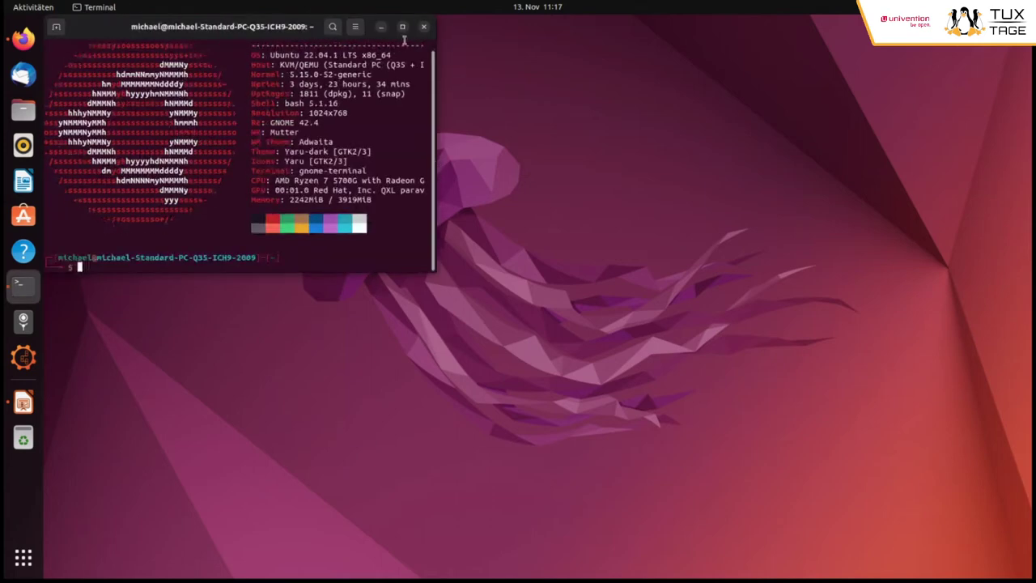
pyautogui.click(402, 28)
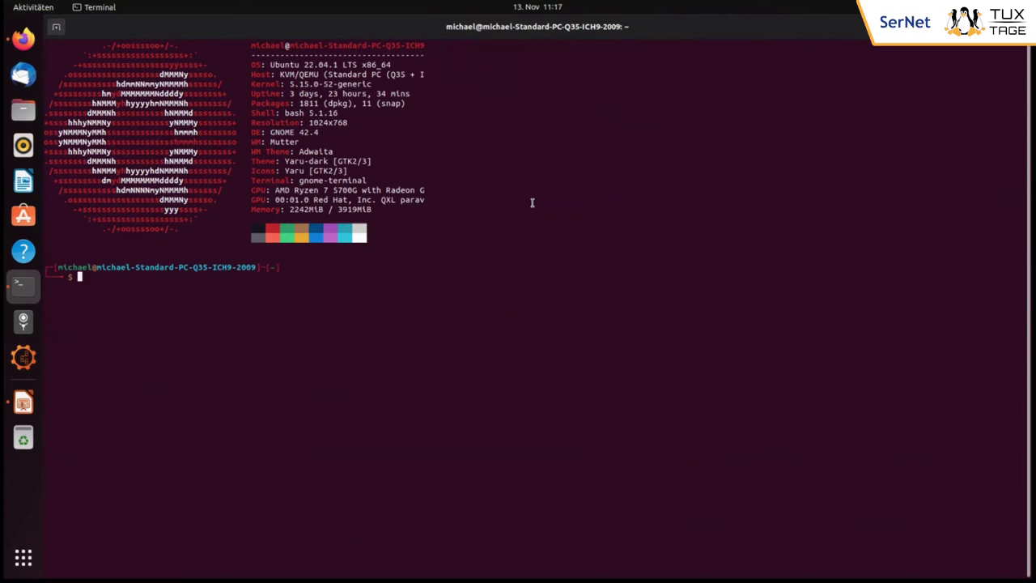
pyautogui.hotkey('ctrl', '+')
pyautogui.hotkey('ctrl', '+')
pyautogui.hotkey('ctrl', '+')
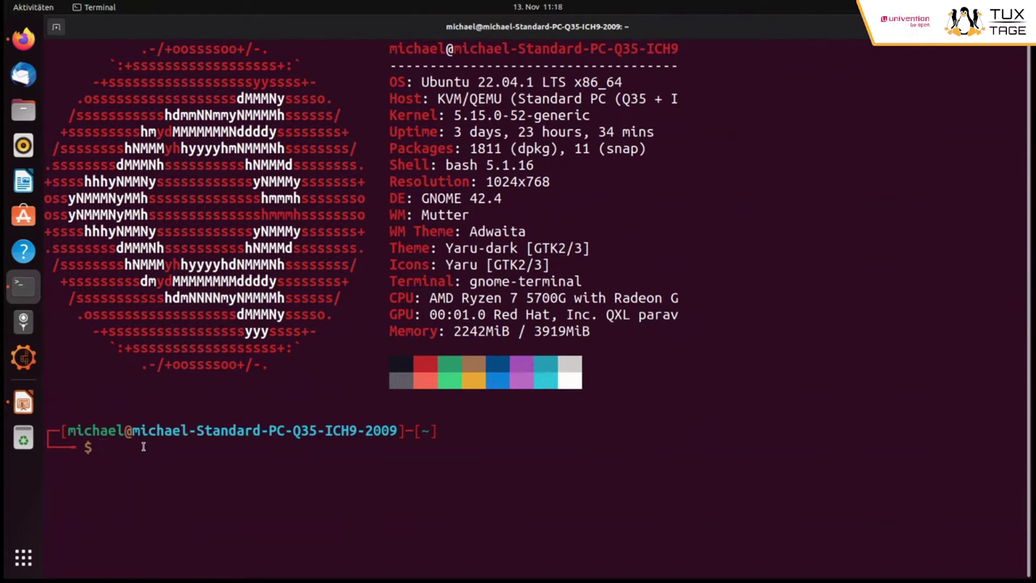
# List the disk usage of all mounted filesystems in human-readable units with df -h.
pyautogui.write('df -h')
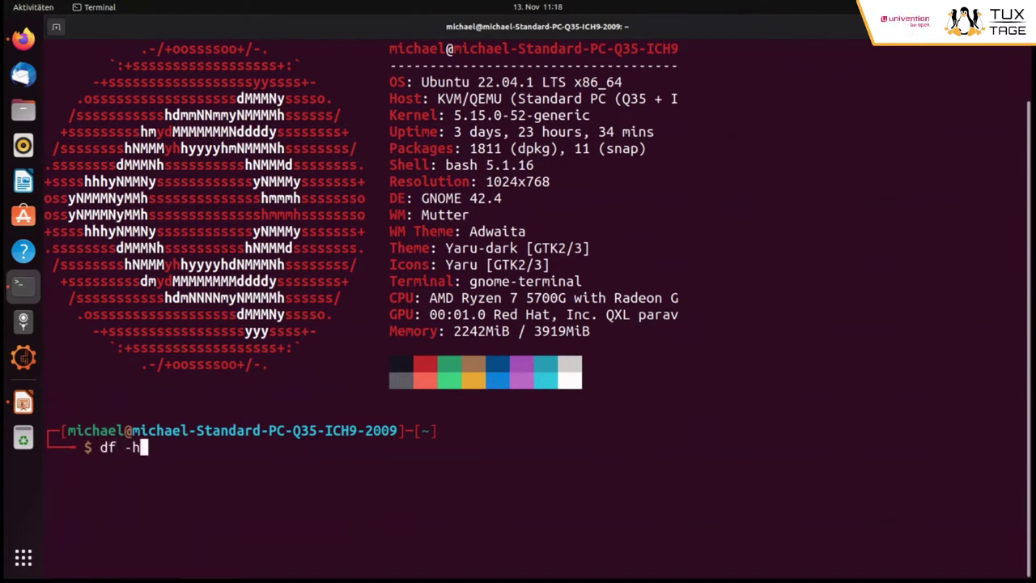
pyautogui.press('Return')
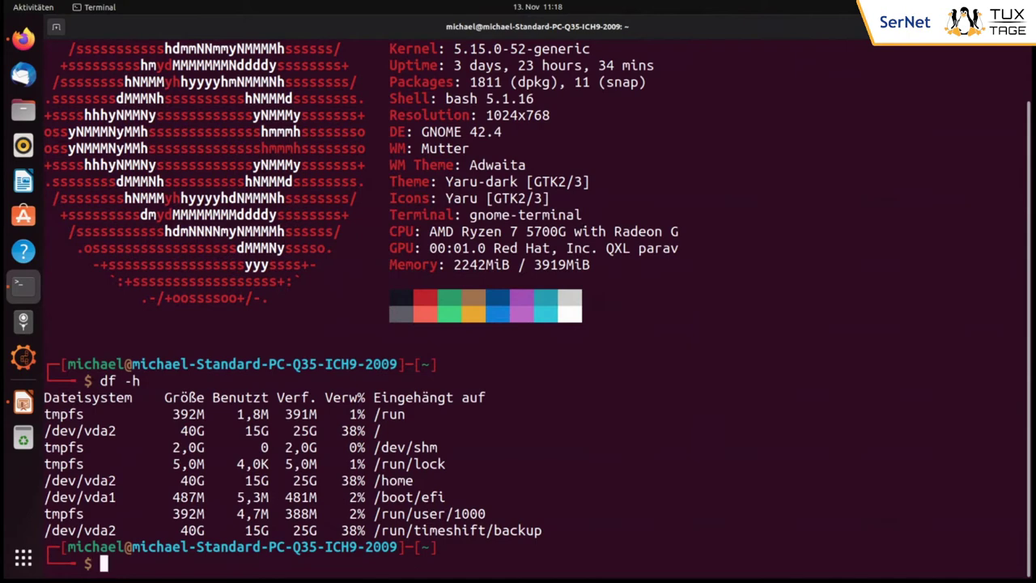
# Run sudo btrfs filesystem df -h / to show the root filesystem's space allocation, authenticating with the sudo password.
pyautogui.write('sudo btr')
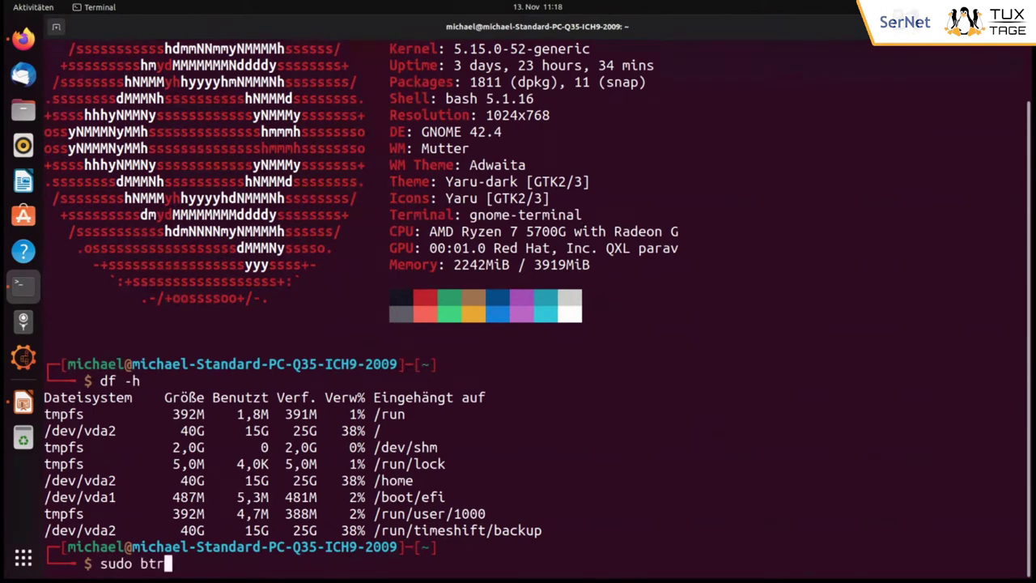
pyautogui.write('fs')
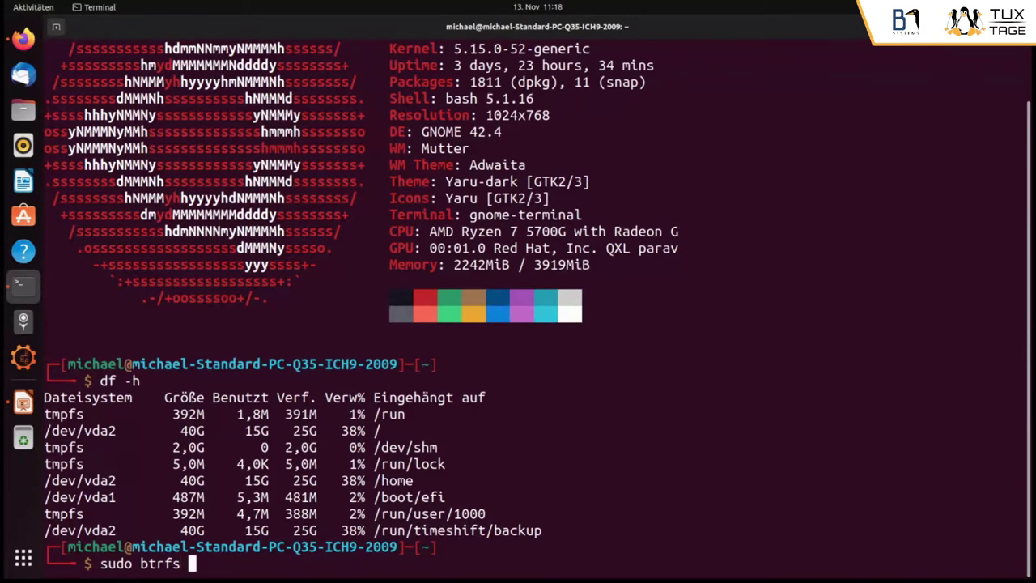
pyautogui.write('fils')
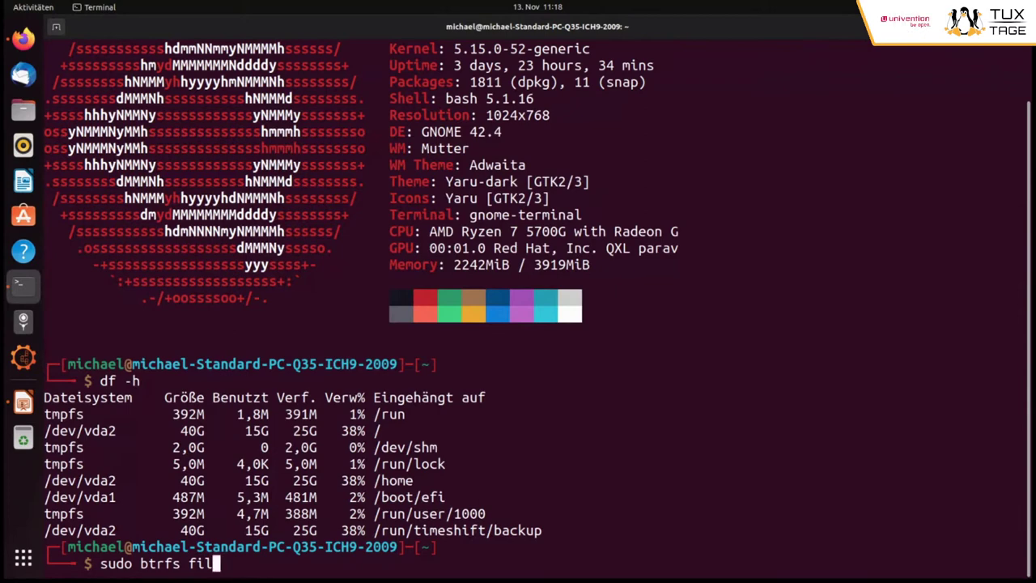
pyautogui.press('BackSpace')
pyautogui.write('esystem ')
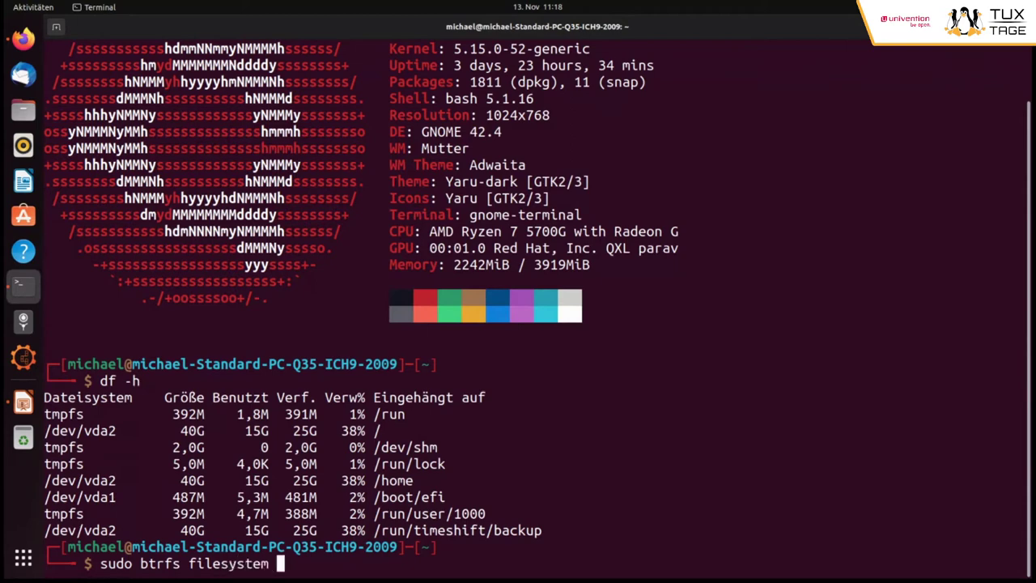
pyautogui.write('df -h')
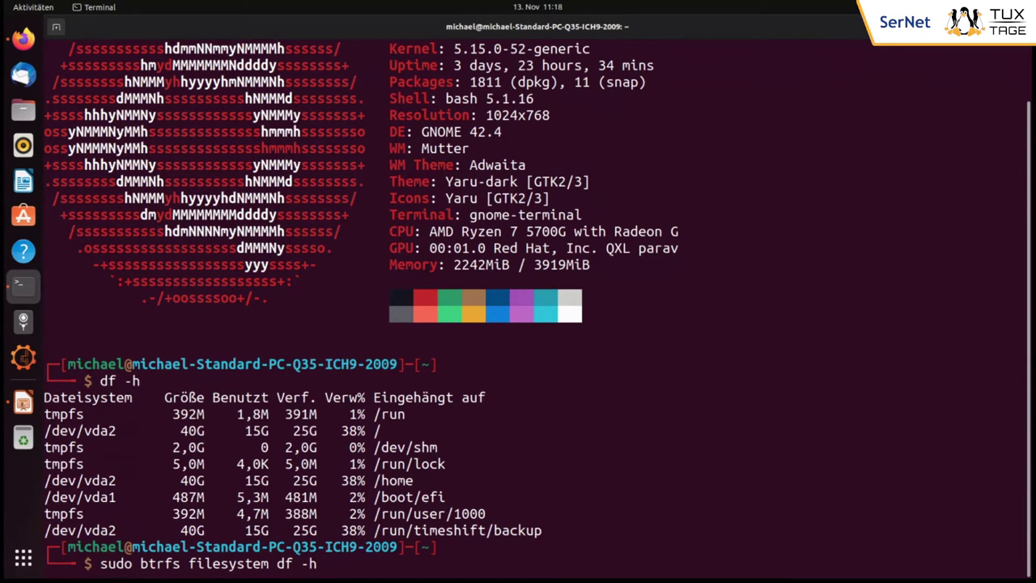
pyautogui.write(' 7')
pyautogui.press('BackSpace')
pyautogui.write('/')
pyautogui.press('Return')
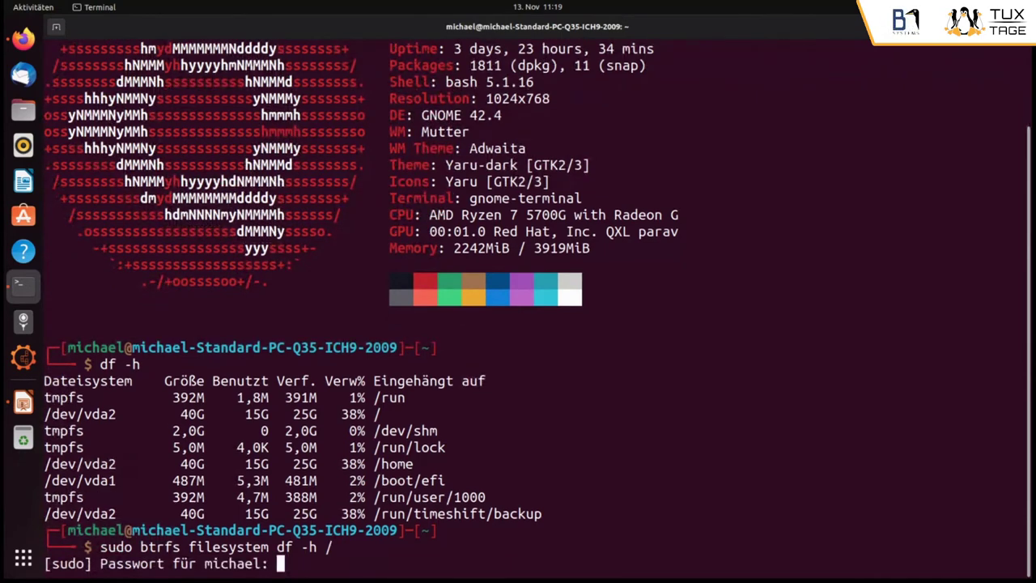
pyautogui.press('Return')
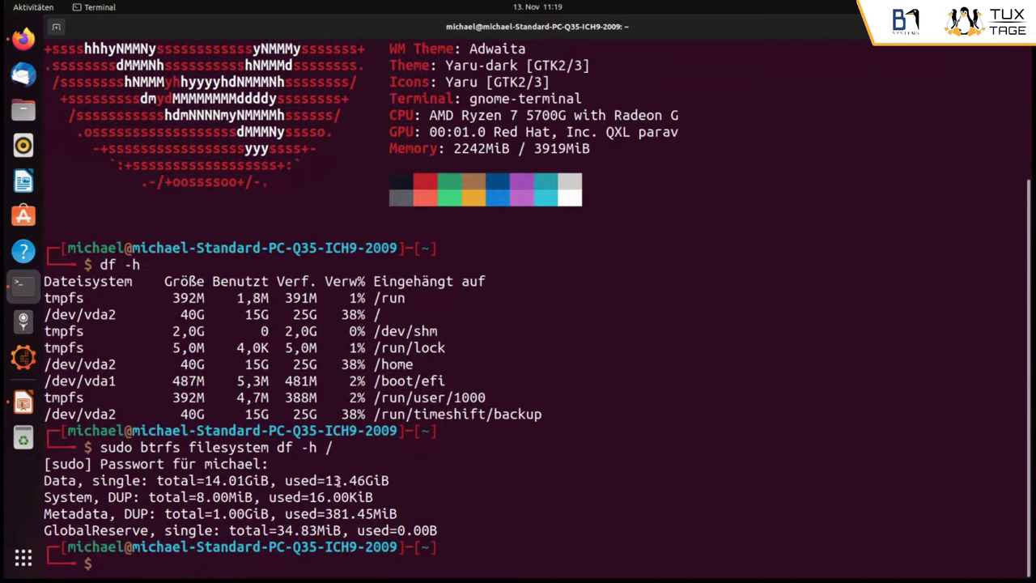
# Highlight the Data and System totals in the Btrfs usage output, and the sudo btrfs filesystem df -h / command line, then clear the selection.
pyautogui.moveTo(157, 480); pyautogui.dragTo(251, 496)
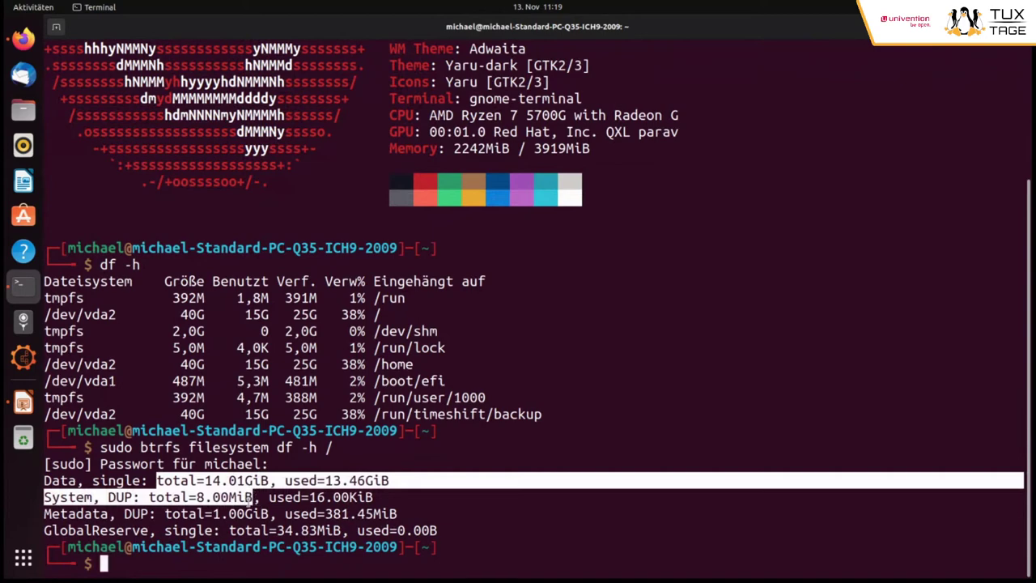
pyautogui.click(249, 504)
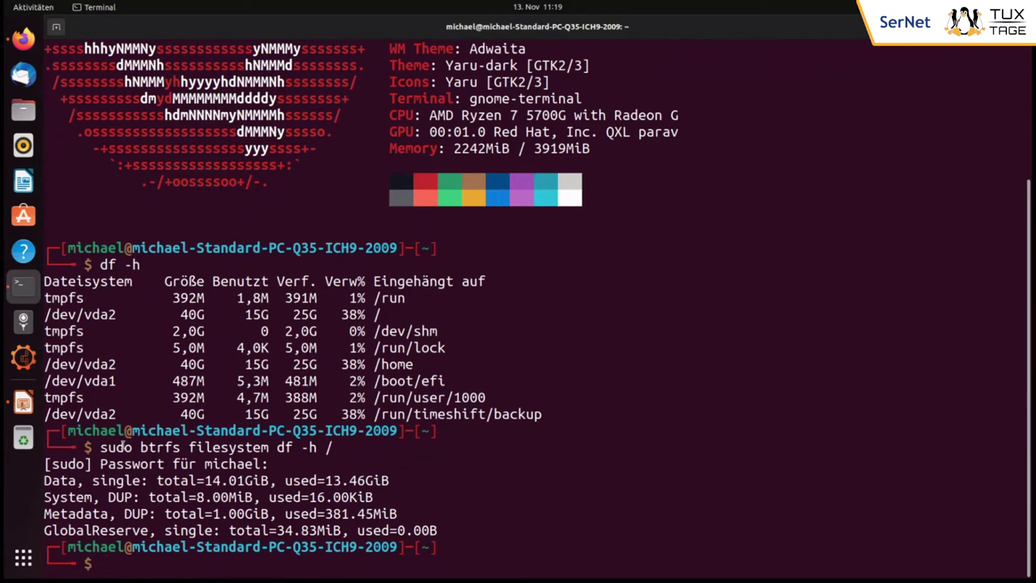
pyautogui.moveTo(99, 446); pyautogui.dragTo(336, 450)
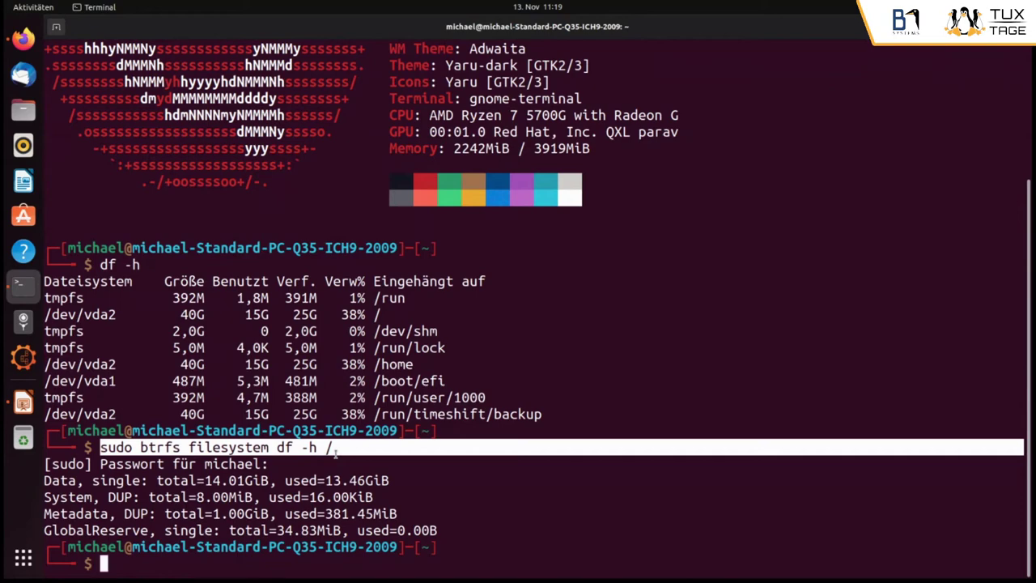
pyautogui.click(385, 480)
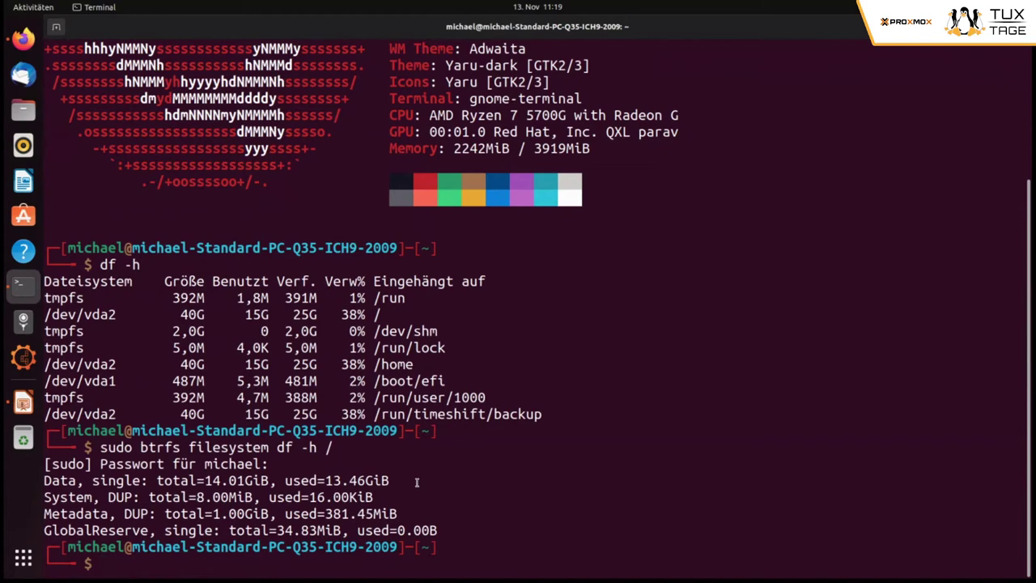
# Start a Btrfs scrub of the root filesystem with sudo btrfs scrub start /.
pyautogui.write('sudo')
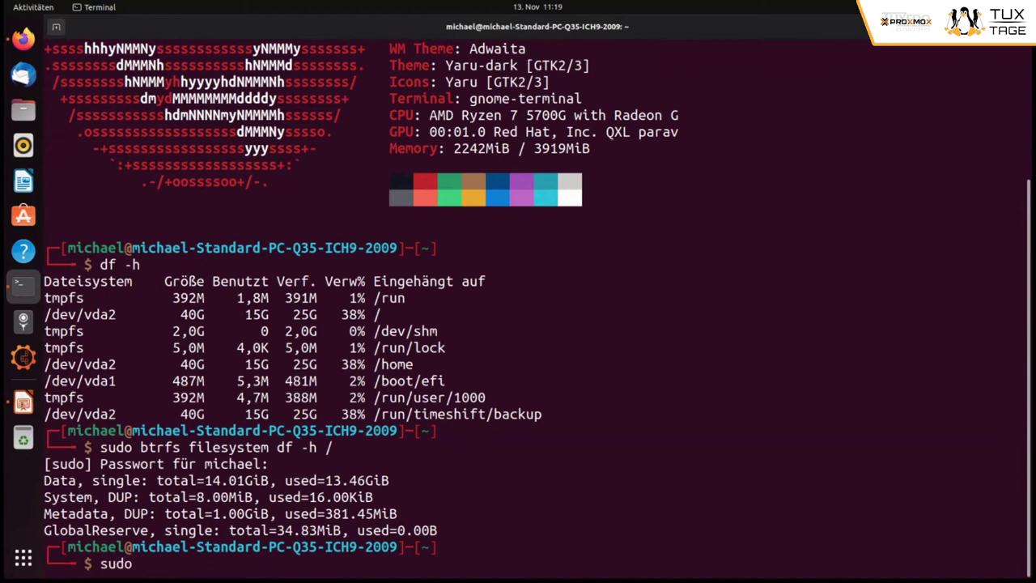
pyautogui.write(' btrfs')
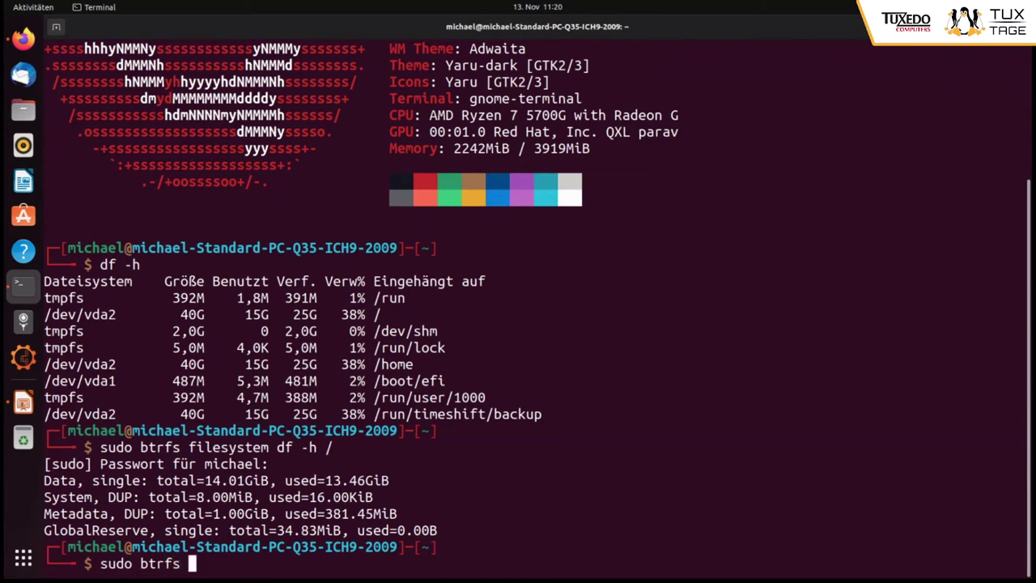
pyautogui.write(' scrub sta')
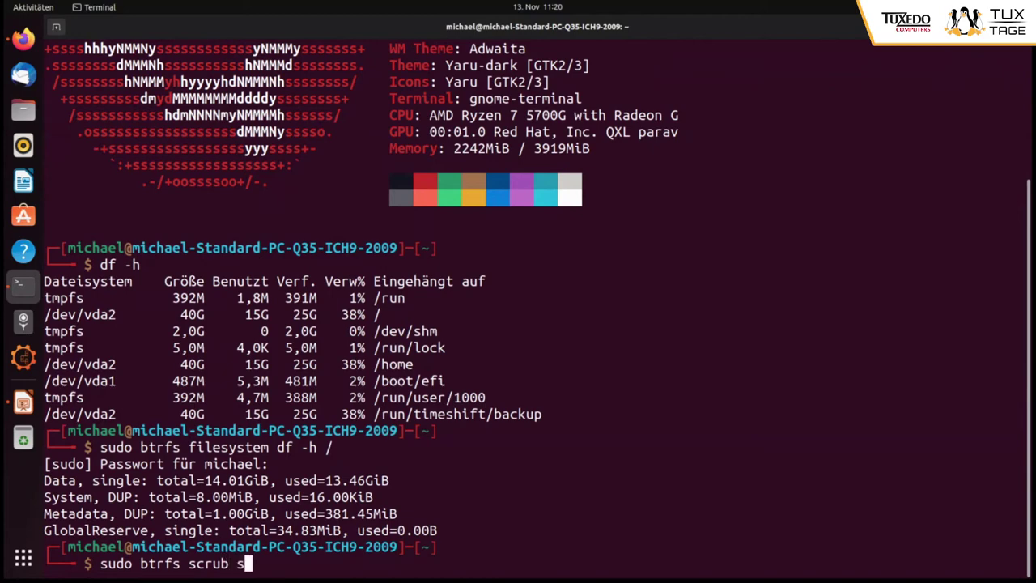
pyautogui.write('rt')
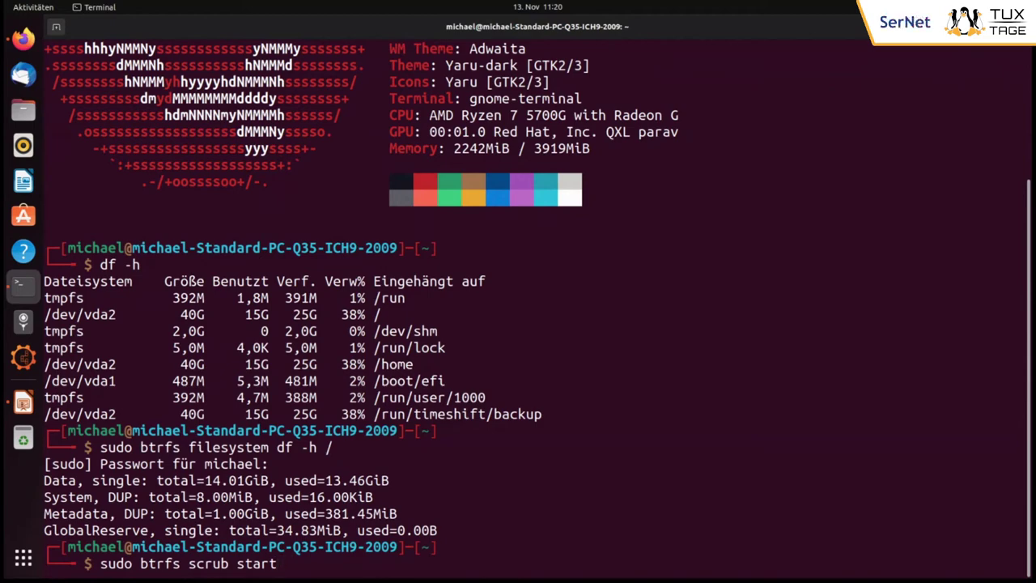
pyautogui.write('/')
pyautogui.press('Return')
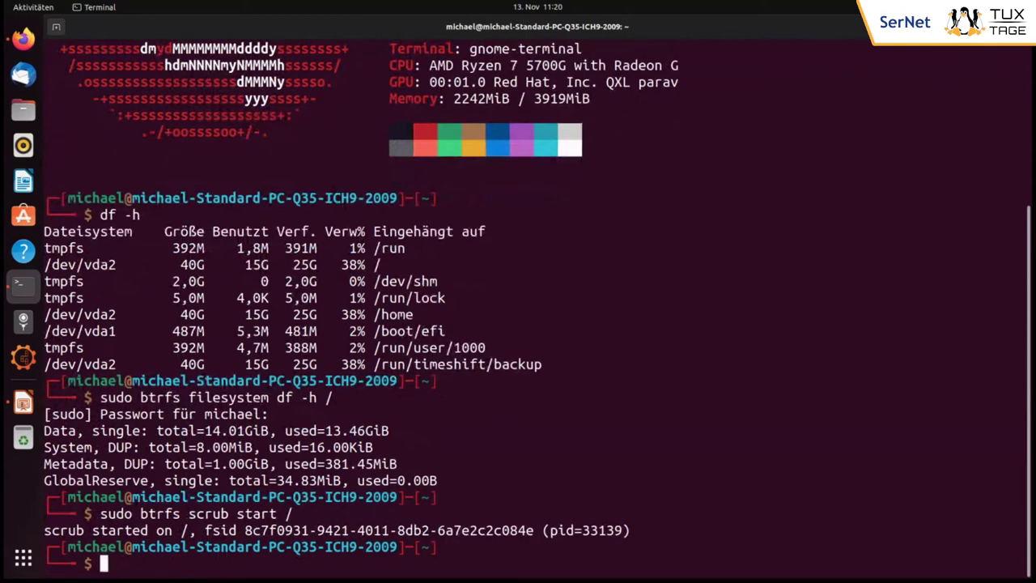
# Check the scrub's progress by changing the previous command to sudo btrfs scrub status / and running it.
pyautogui.press('Up')
pyautogui.press('Left')
pyautogui.press('Left')
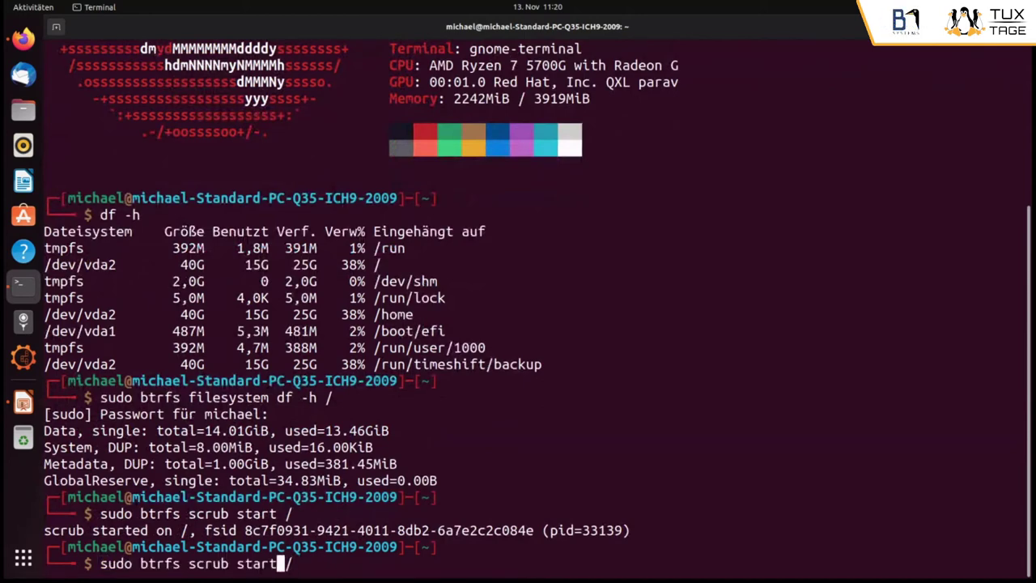
pyautogui.press('BackSpace')
pyautogui.press('BackSpace')
pyautogui.write('tus')
pyautogui.press('Right')
pyautogui.press('Return')
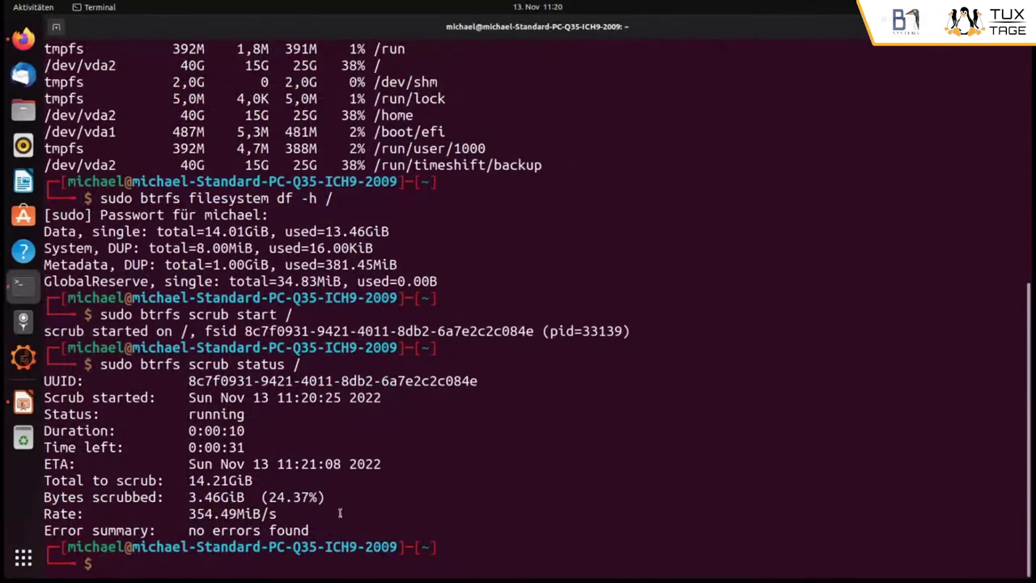
# Highlight the scrubbed bytes value and the error summary in the scrub status output, clearing each selection.
pyautogui.moveTo(188, 498); pyautogui.dragTo(328, 495)
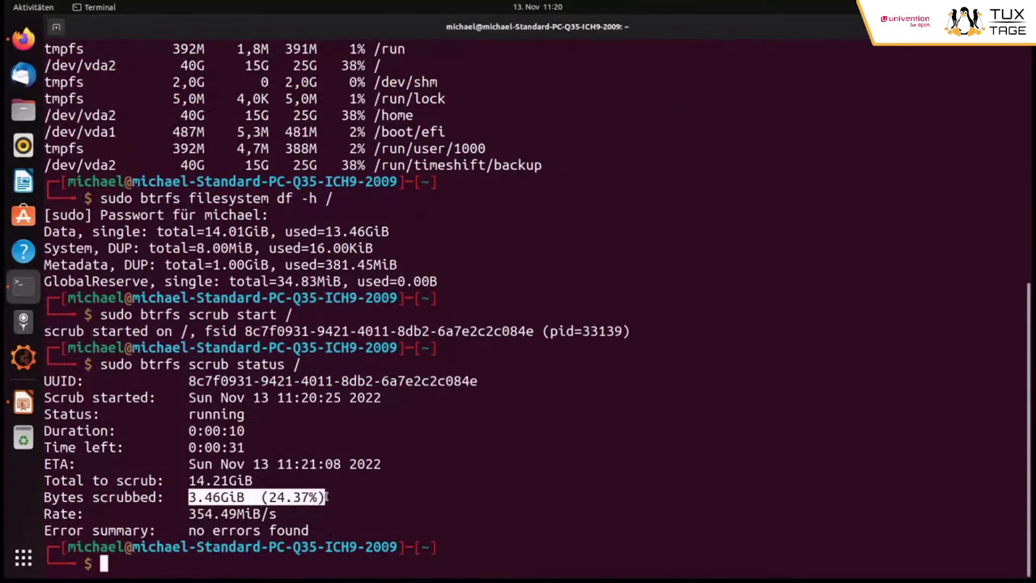
pyautogui.click(328, 494)
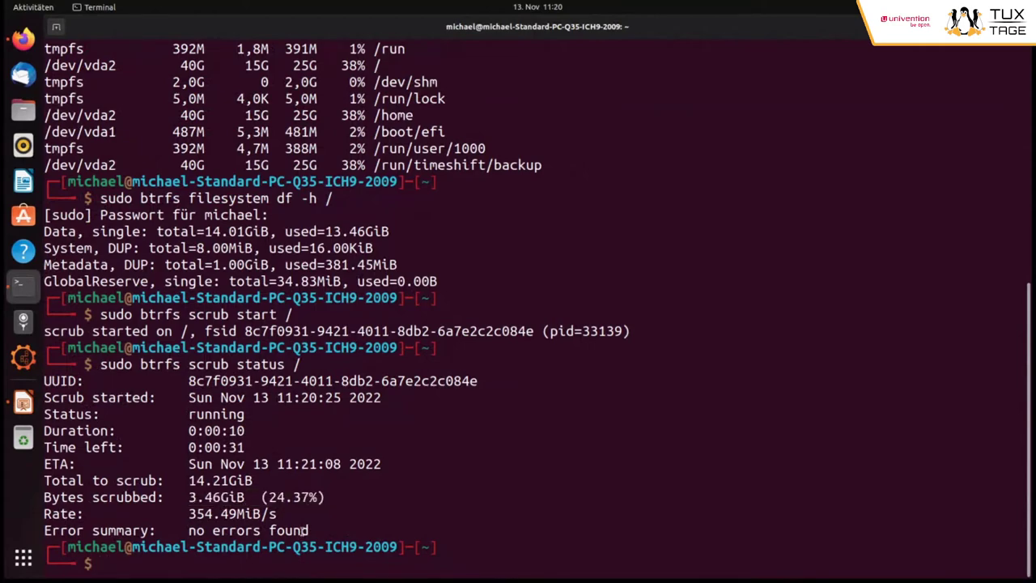
pyautogui.moveTo(304, 532); pyautogui.dragTo(132, 530)
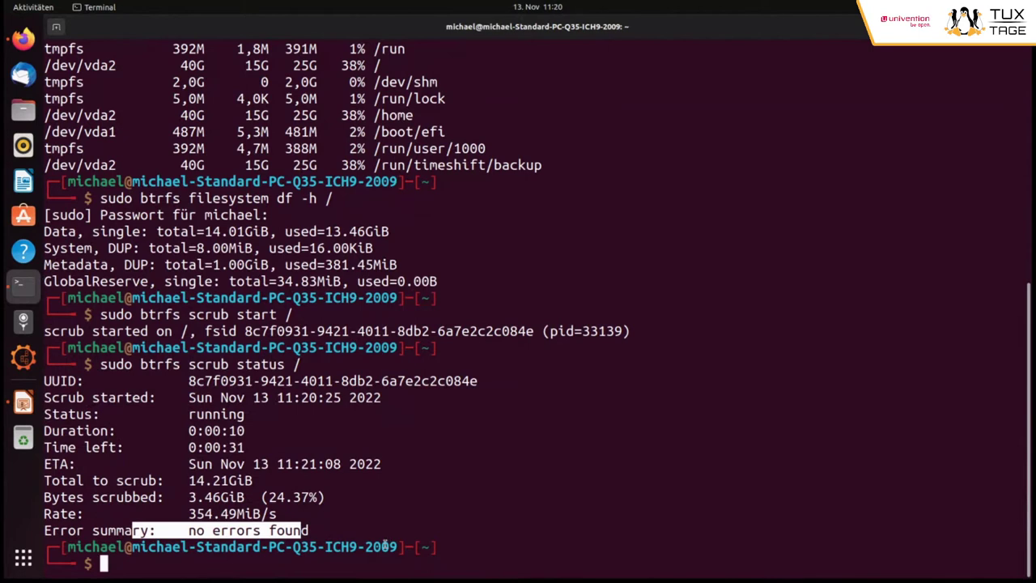
pyautogui.click(476, 555)
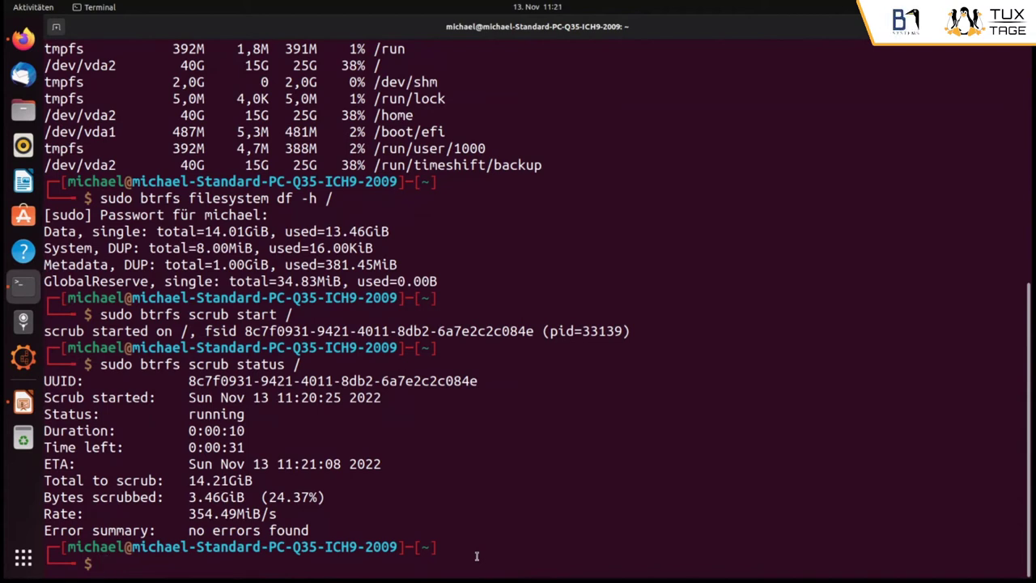
# Check the scrub status of the root filesystem two more times with sudo btrfs scrub status /.
pyautogui.press('Up')
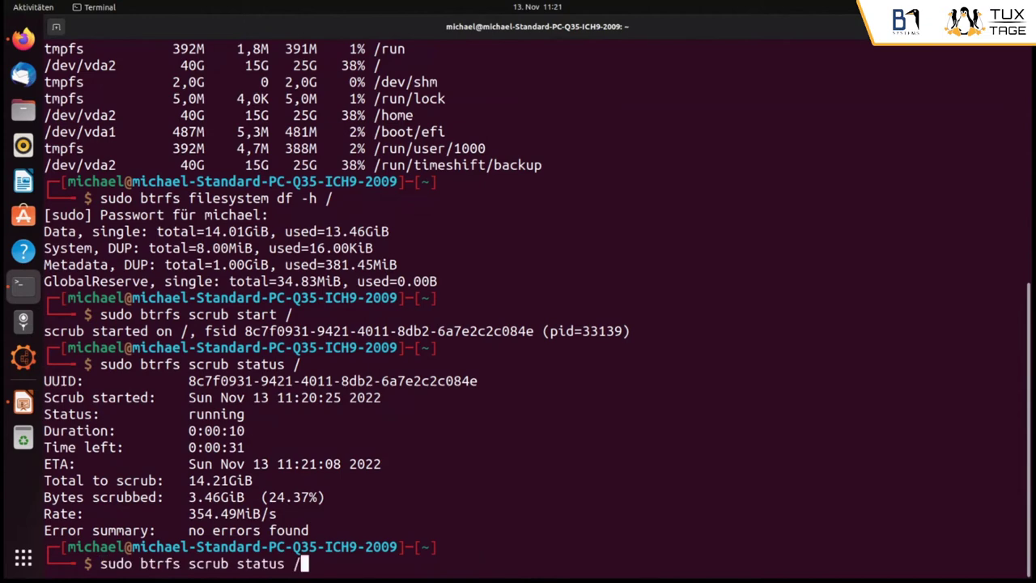
pyautogui.press('Return')
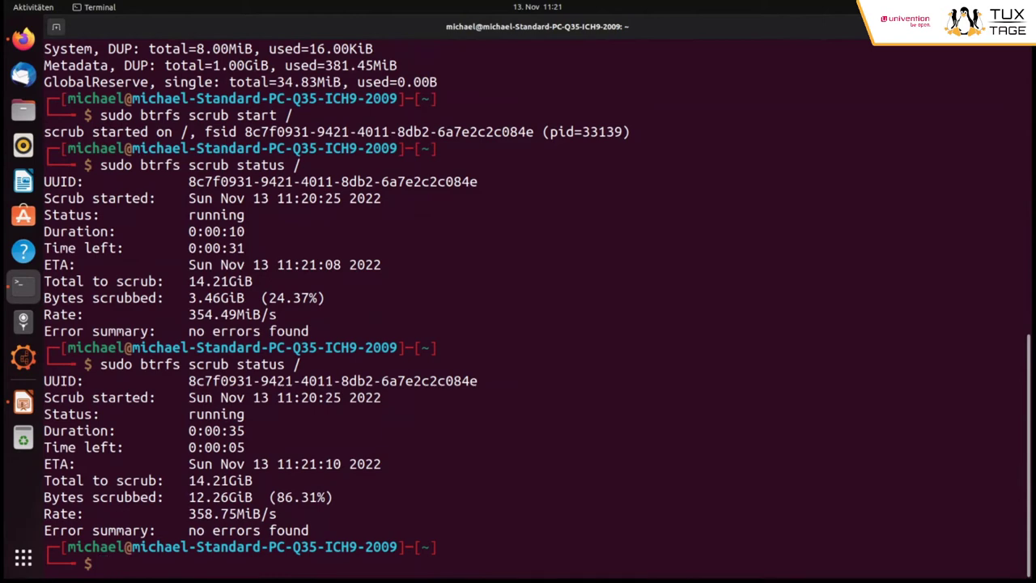
pyautogui.press('Up')
pyautogui.press('Return')
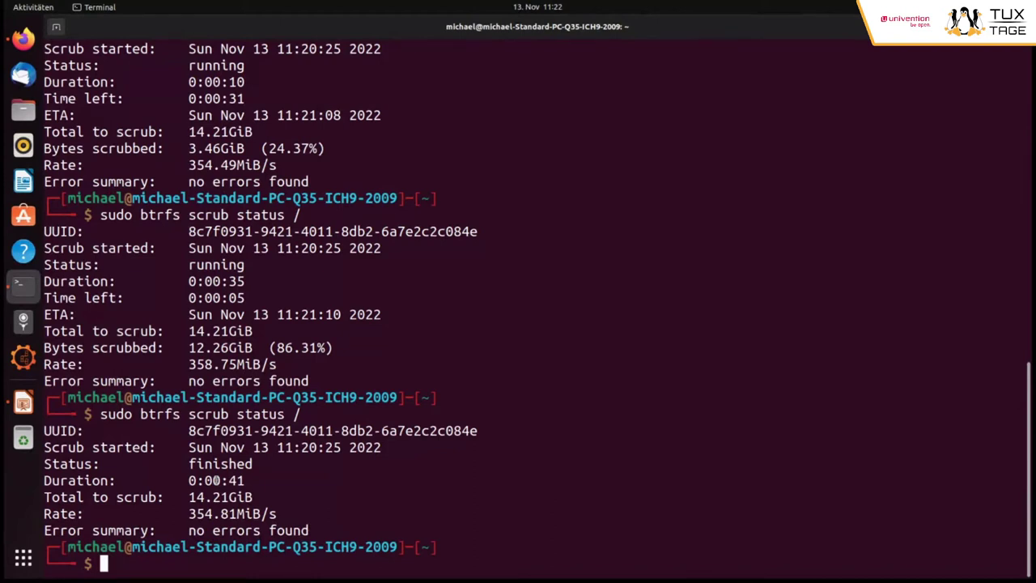
pyautogui.write('sudo ')
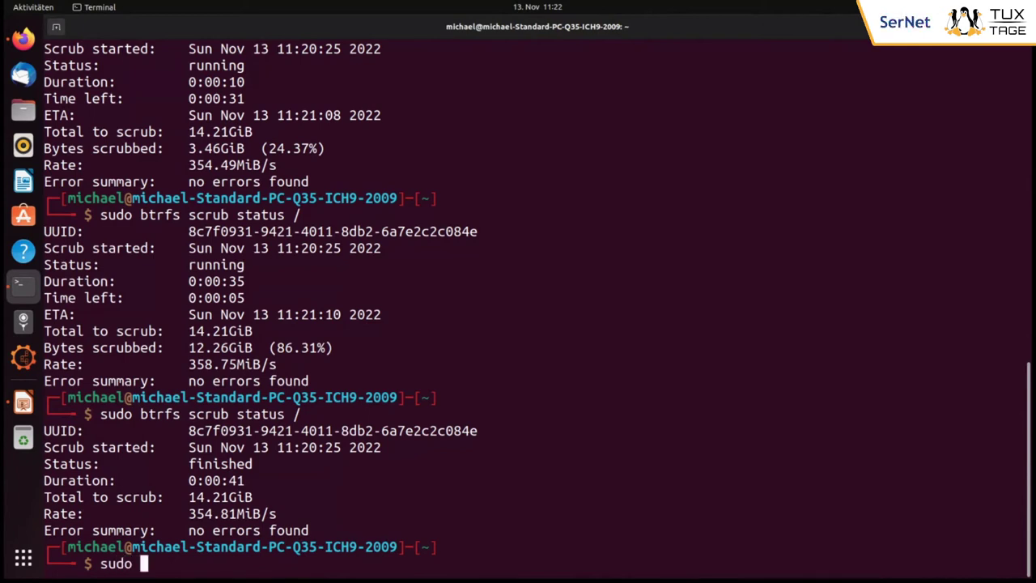
pyautogui.write('btrfs f')
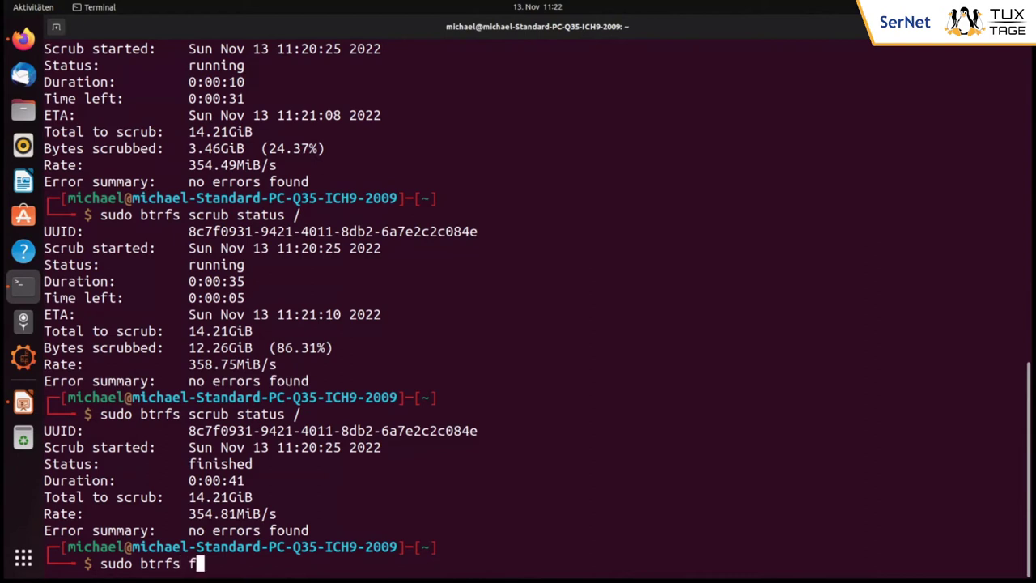
pyautogui.write('ilesystem')
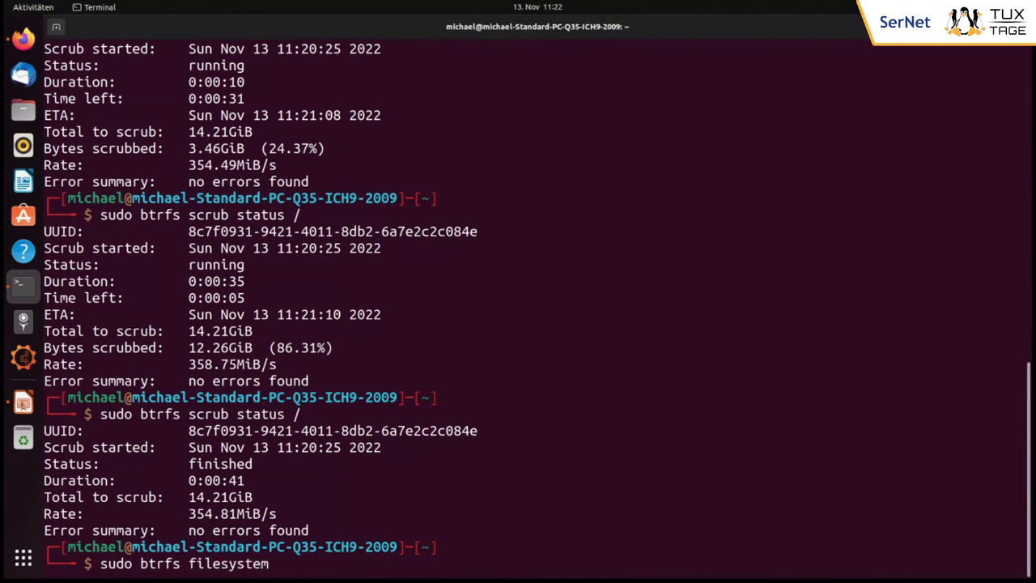
pyautogui.write(' defragment ')
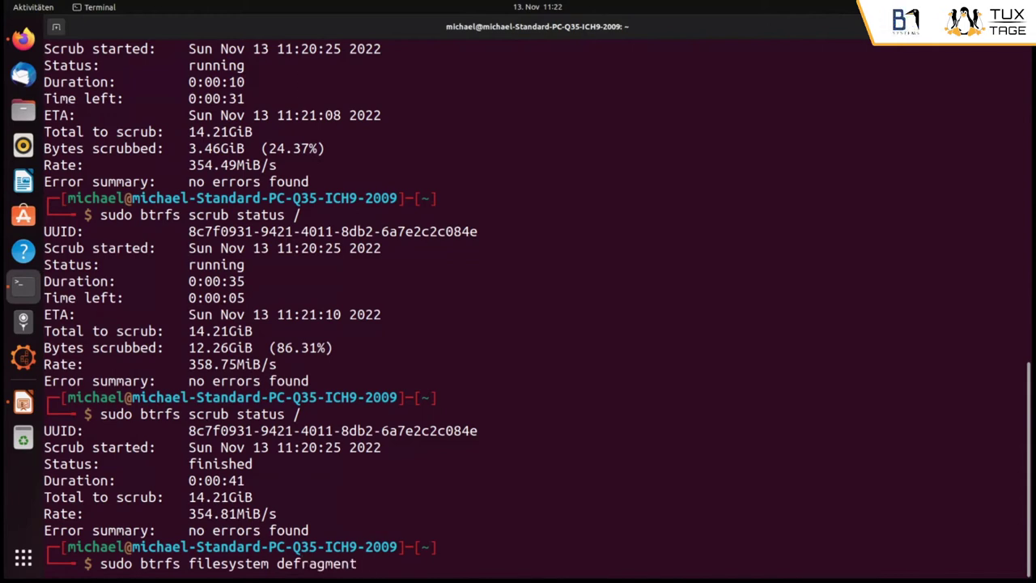
pyautogui.write('-r /')
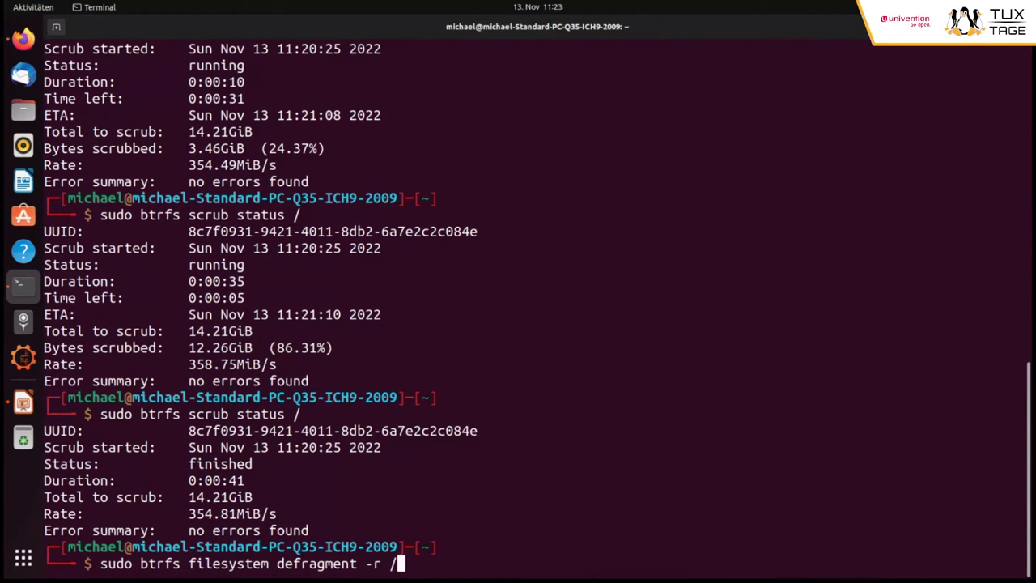
pyautogui.press('BackSpace')
pyautogui.press('BackSpace')
pyautogui.press('BackSpace')
pyautogui.press('BackSpace')
pyautogui.press('BackSpace')
pyautogui.press('BackSpace')
pyautogui.press('BackSpace')
pyautogui.press('BackSpace')
pyautogui.press('BackSpace')
pyautogui.press('BackSpace')
pyautogui.press('BackSpace')
pyautogui.press('BackSpace')
pyautogui.press('BackSpace')
pyautogui.press('BackSpace')
pyautogui.press('BackSpace')
pyautogui.press('BackSpace')
pyautogui.press('BackSpace')
pyautogui.press('BackSpace')
pyautogui.press('BackSpace')
pyautogui.press('BackSpace')
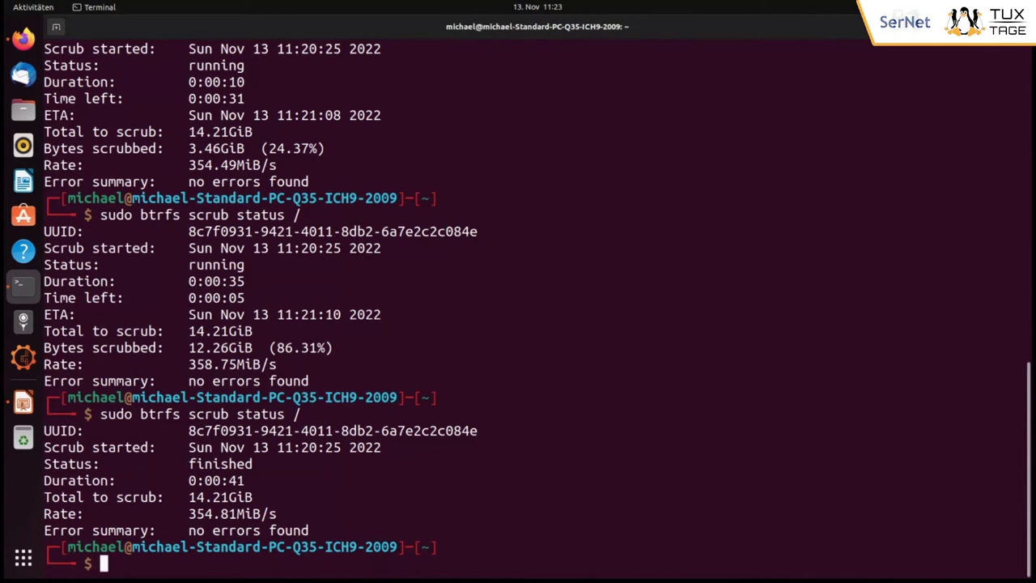
# Clear the terminal and list the Btrfs subvolumes of the root filesystem with sudo btrfs subvolume list /.
pyautogui.hotkey('ctrl', 'l')
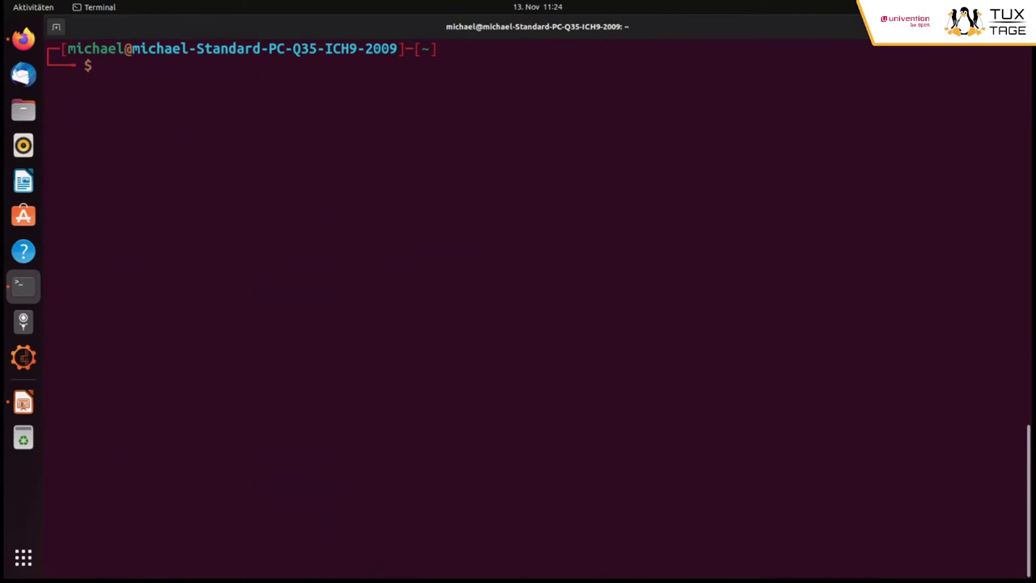
pyautogui.write('sudo btrfs')
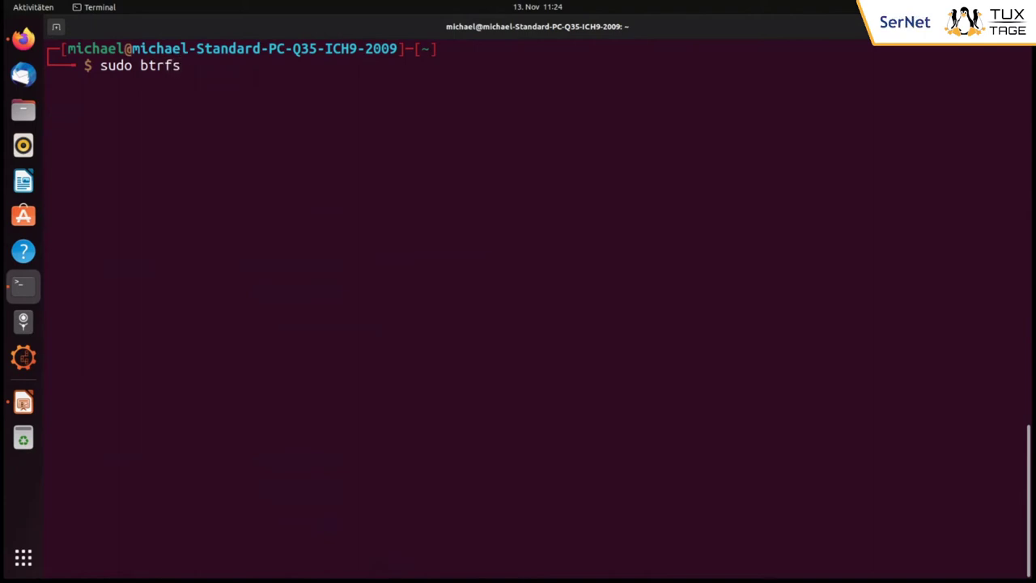
pyautogui.write(' subvol')
pyautogui.press('Tab')
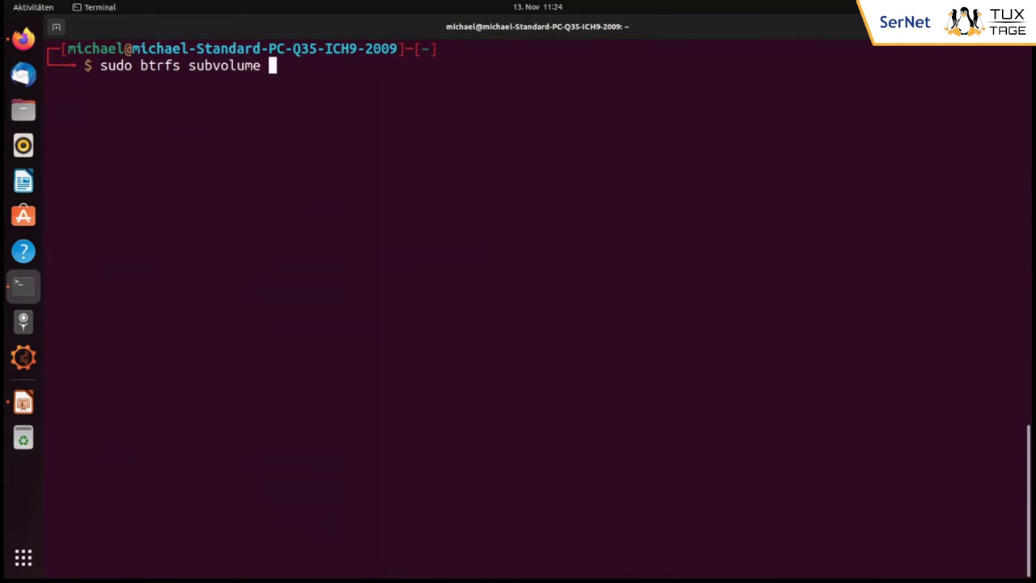
pyautogui.write('list')
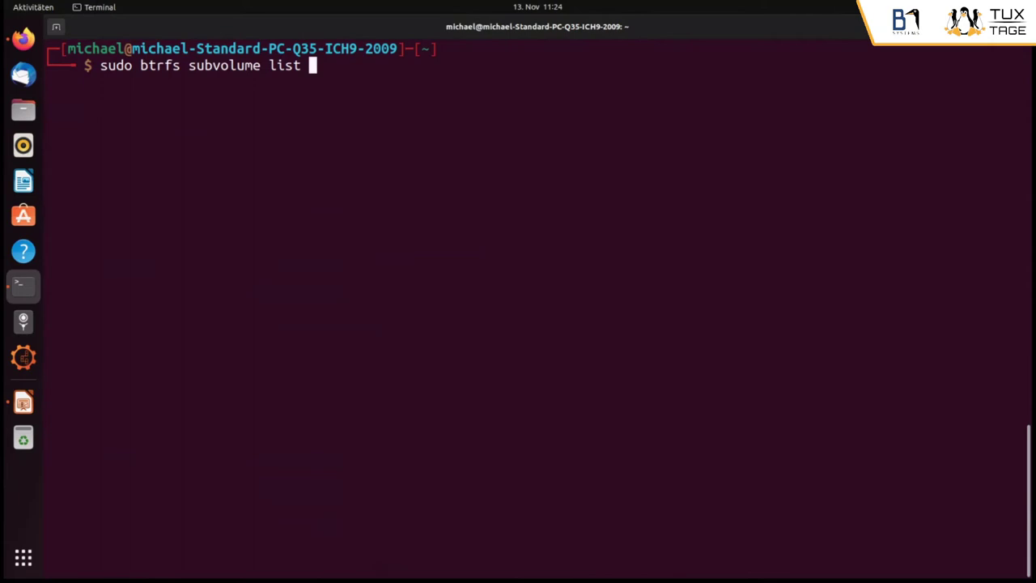
pyautogui.write(' /')
pyautogui.press('Return')
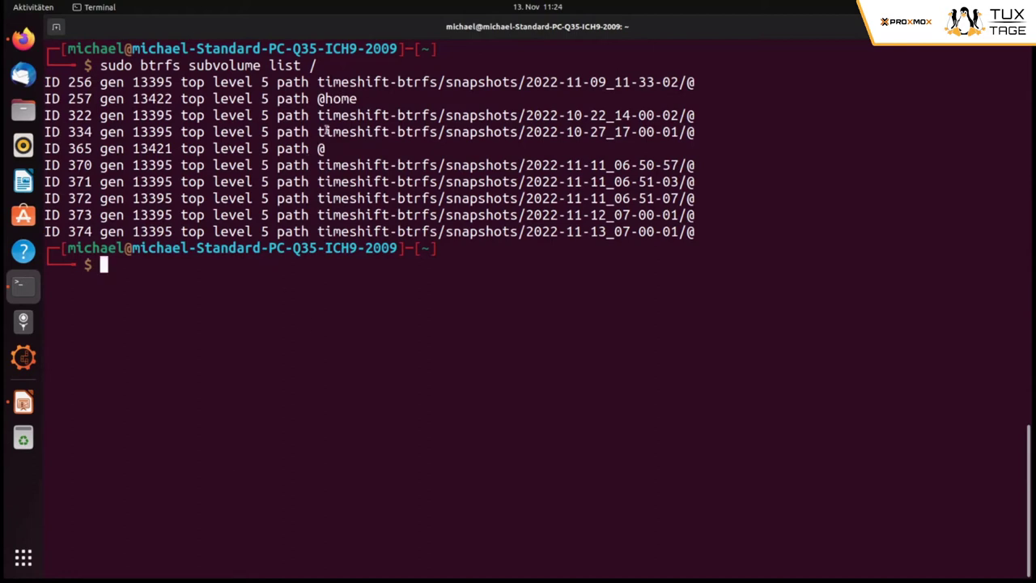
pyautogui.moveTo(327, 148); pyautogui.dragTo(44, 148)
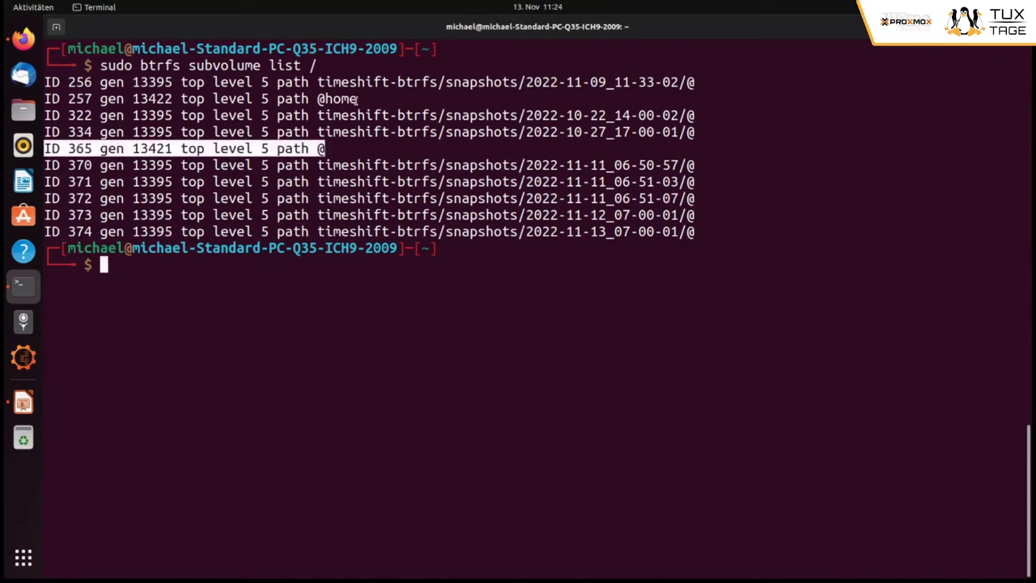
pyautogui.moveTo(362, 98); pyautogui.dragTo(43, 98)
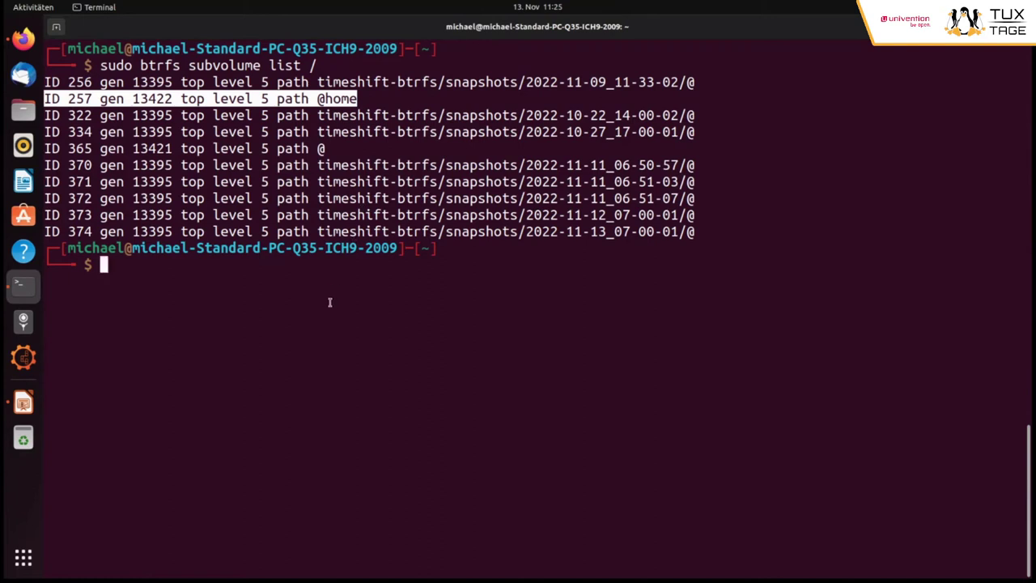
pyautogui.click(492, 255)
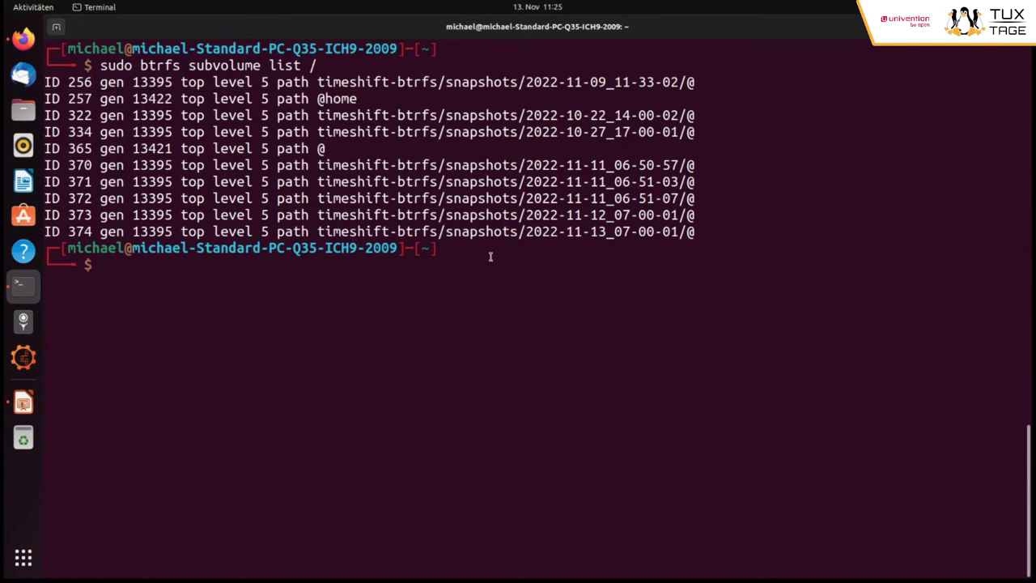
# List the root filesystem's subvolumes with their parent IDs by adding -p to the previous command: sudo btrfs subvolume list -p /.
pyautogui.press('Up')
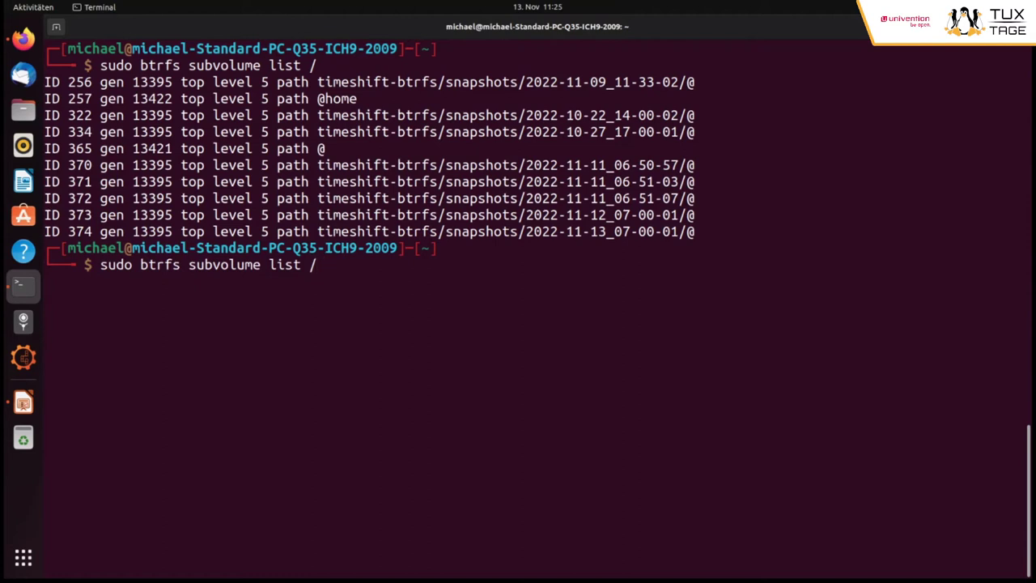
pyautogui.press('Left')
pyautogui.write('-p')
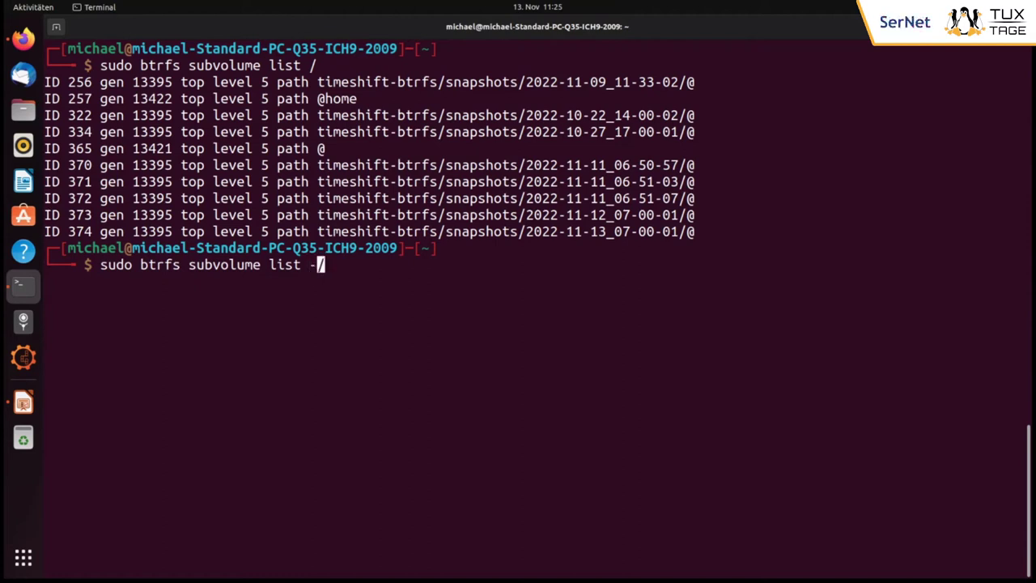
pyautogui.press('End')
pyautogui.press('Return')
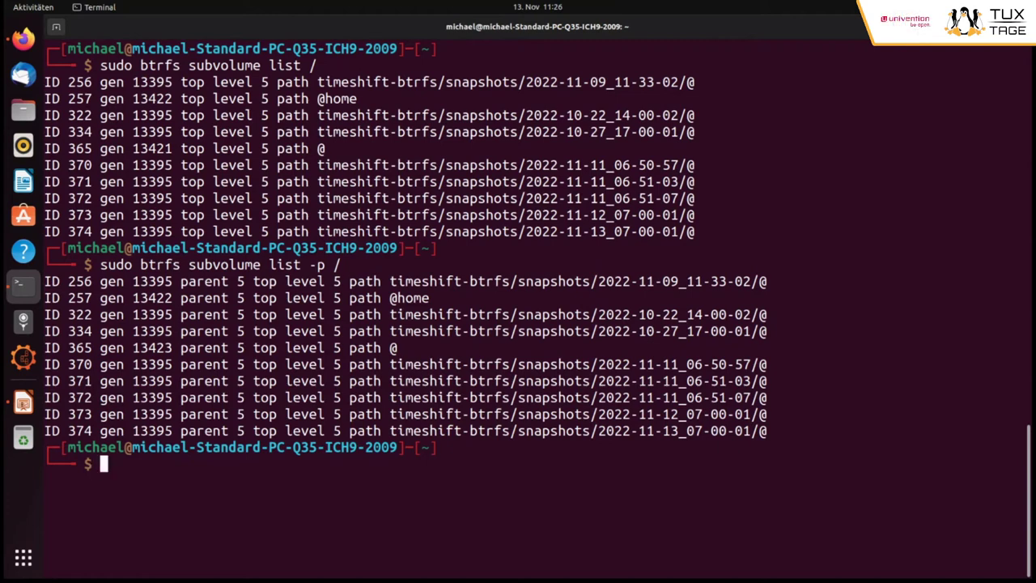
# Create a snapshot of /home in /snapshots/home-1 with sudo btrfs subvolume snapshot /home /snapshots/home-1.
pyautogui.write('sudo bt')
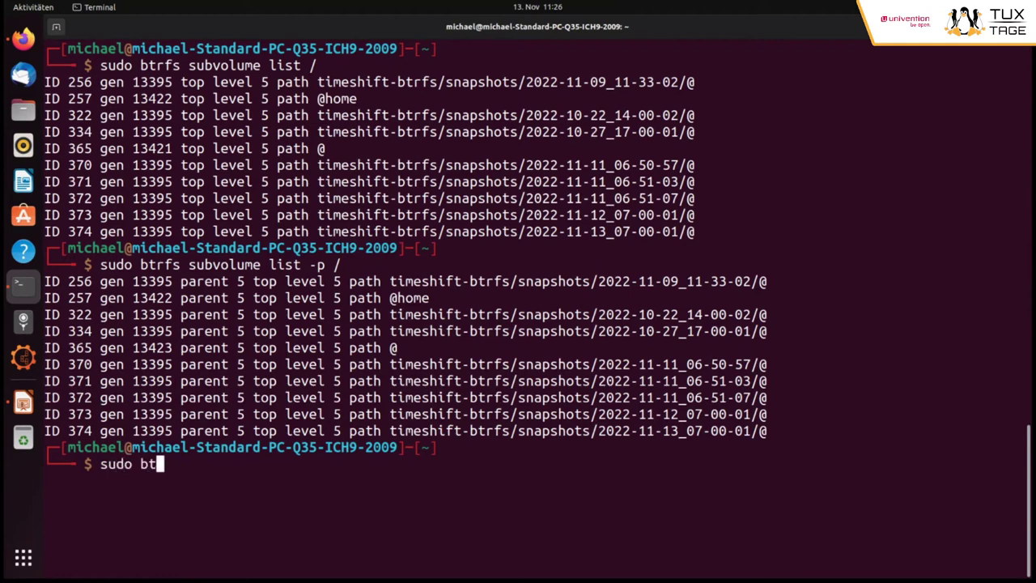
pyautogui.write('rfs subvolume ')
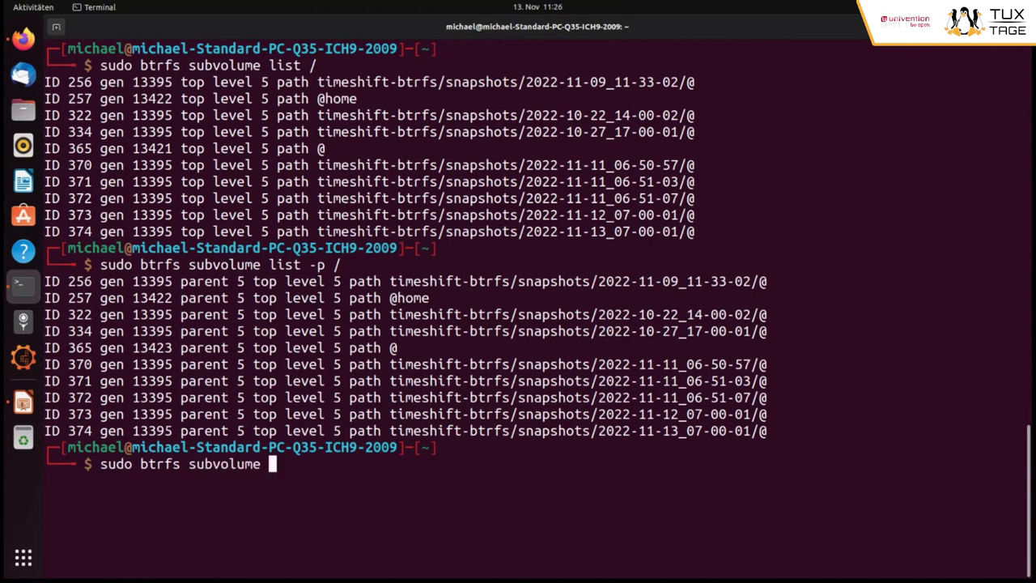
pyautogui.write('snapshot ')
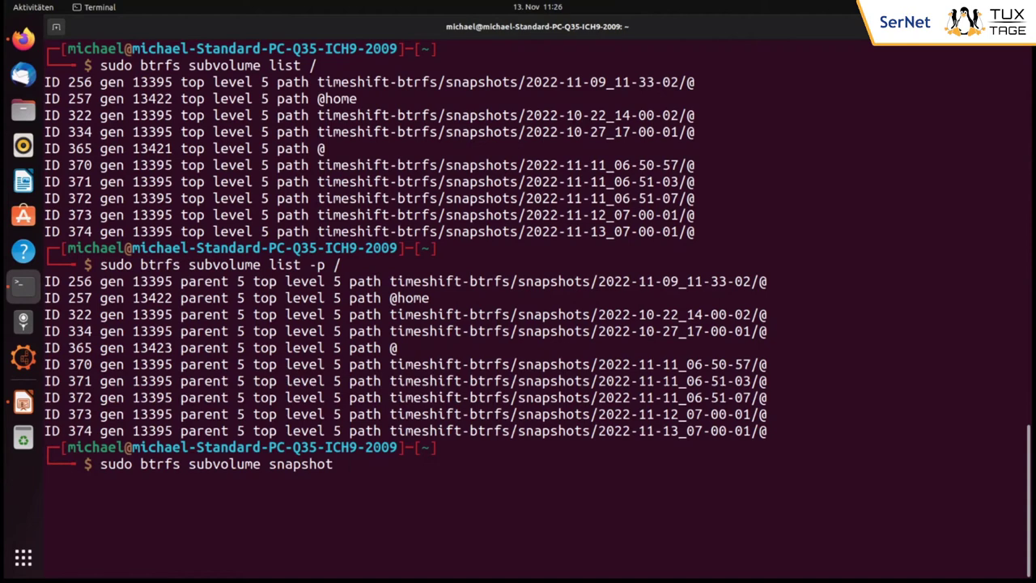
pyautogui.write('/home/')
pyautogui.press('BackSpace')
pyautogui.write('/')
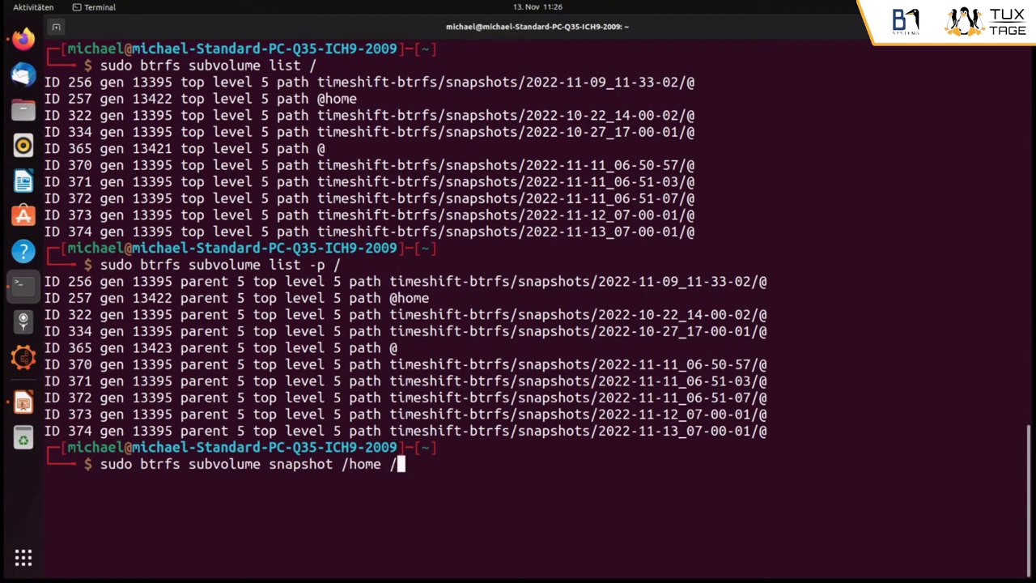
pyautogui.write('snapshots/')
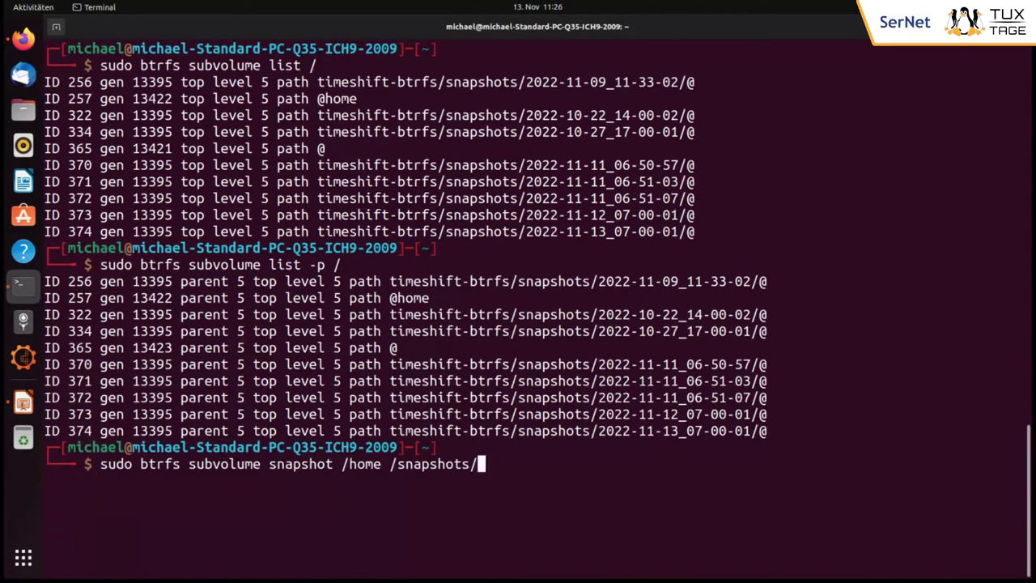
pyautogui.write('home-1')
pyautogui.press('Return')
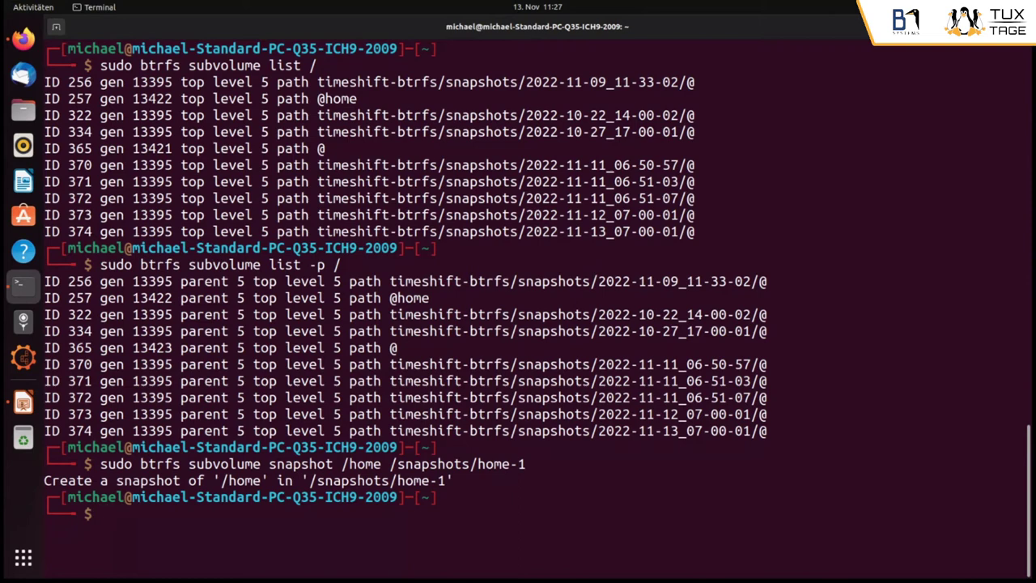
# List all files with ls -lah, first in the user's folder inside /snapshots/home-1, and for comparison in the current home directory.
pyautogui.write('ls ')
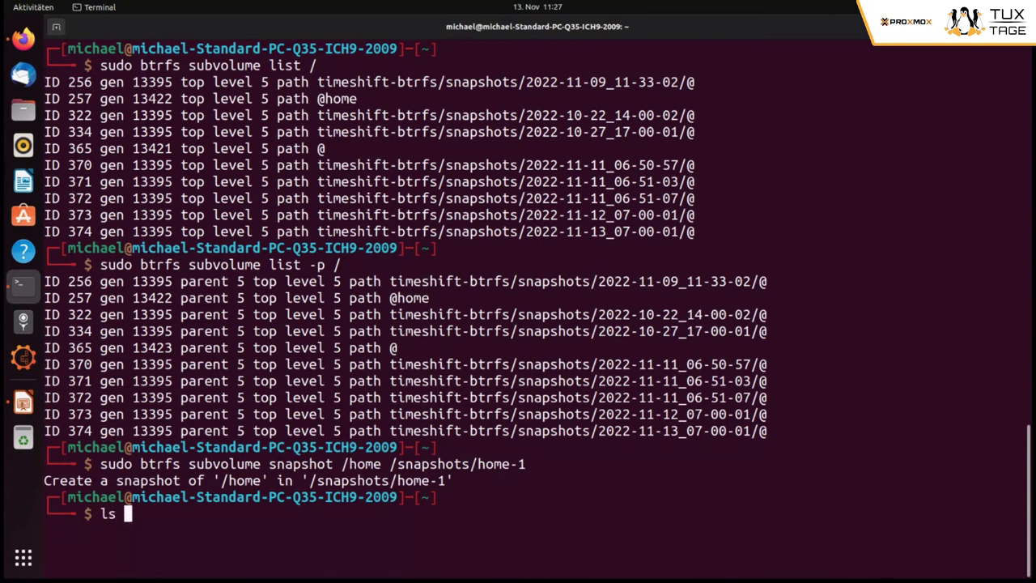
pyautogui.write('-lah /snap')
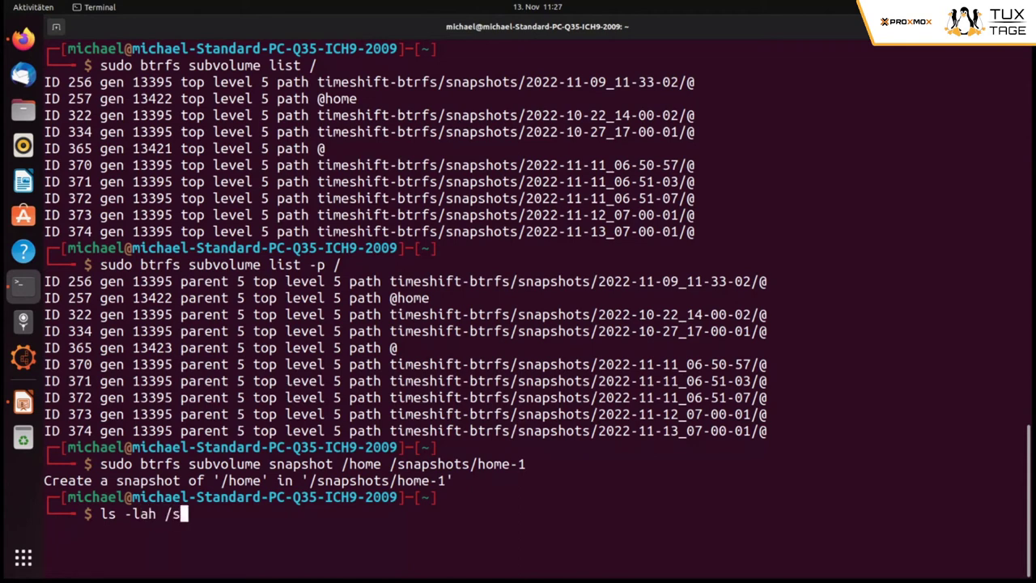
pyautogui.press('Tab')
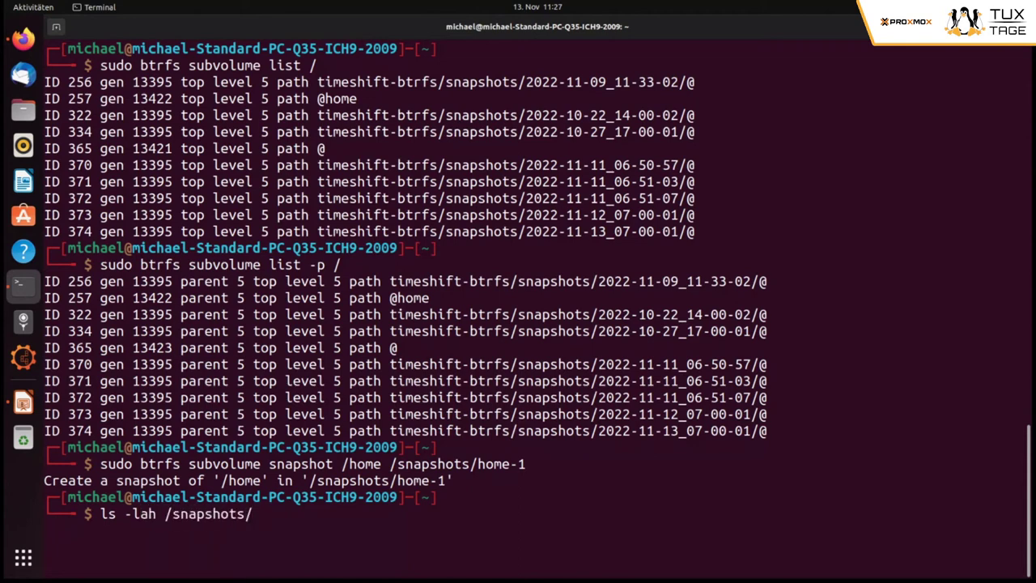
pyautogui.write('h')
pyautogui.press('Tab')
pyautogui.write('m')
pyautogui.press('Tab')
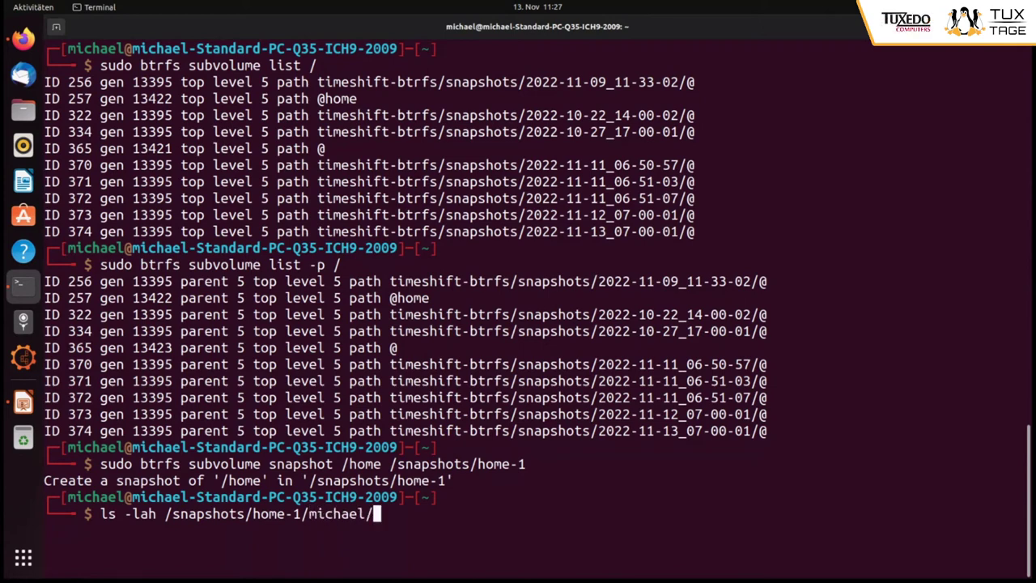
pyautogui.press('Return')
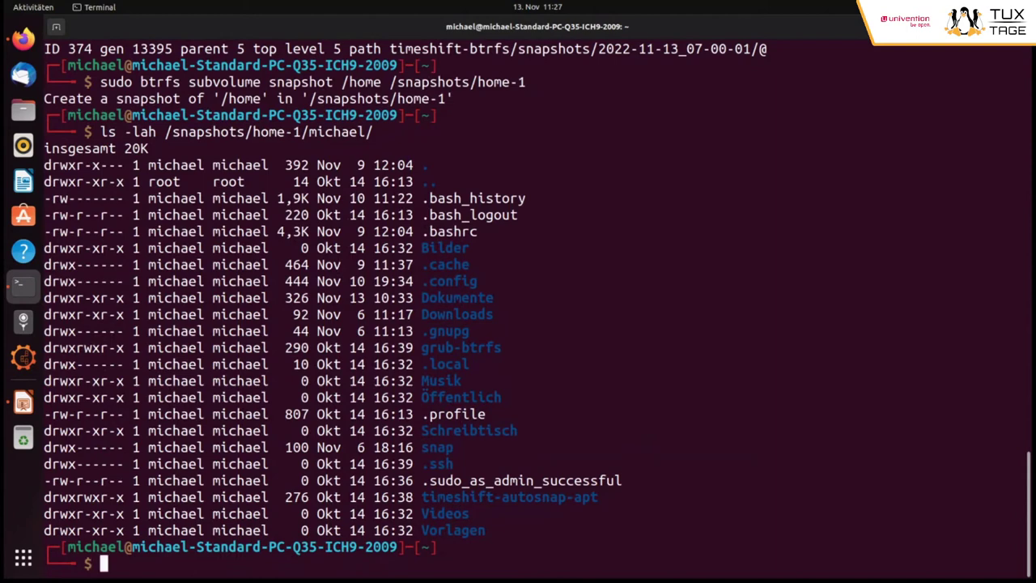
pyautogui.write('ls -lah')
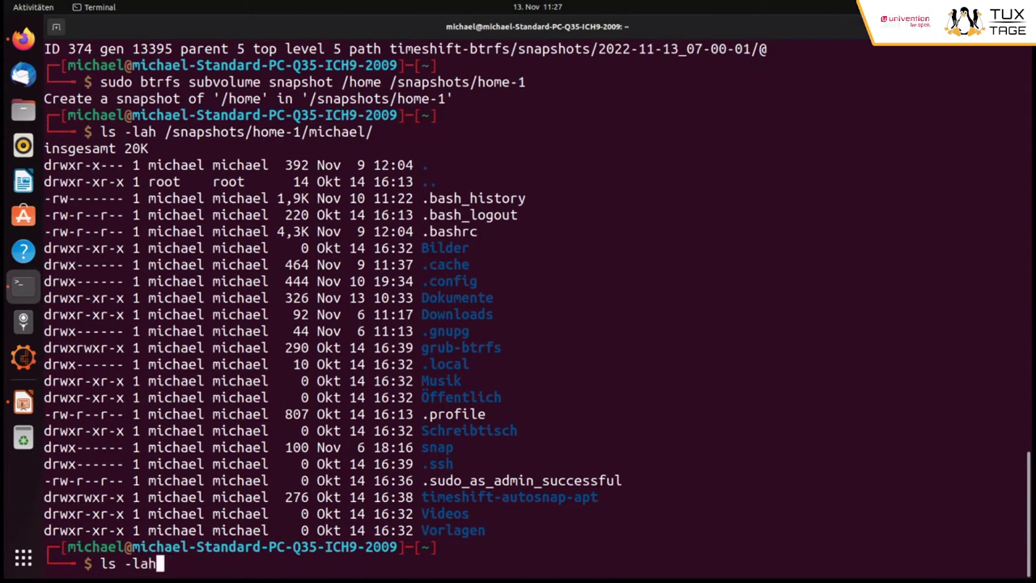
pyautogui.press('Return')
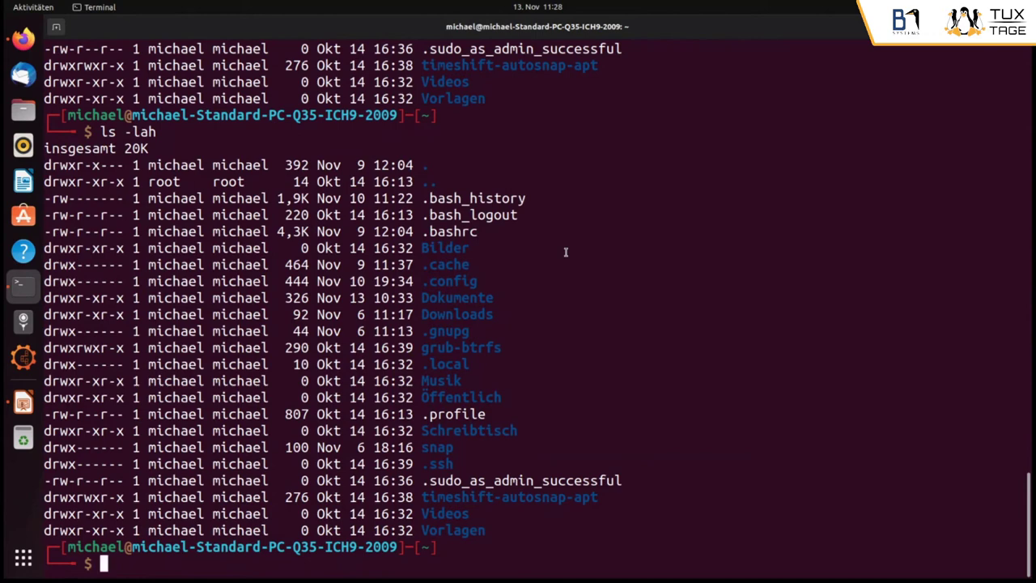
# Delete the home-1 snapshot by running sudo btrfs subvolume delete /snapshots/home-1.
pyautogui.write('sudo ')
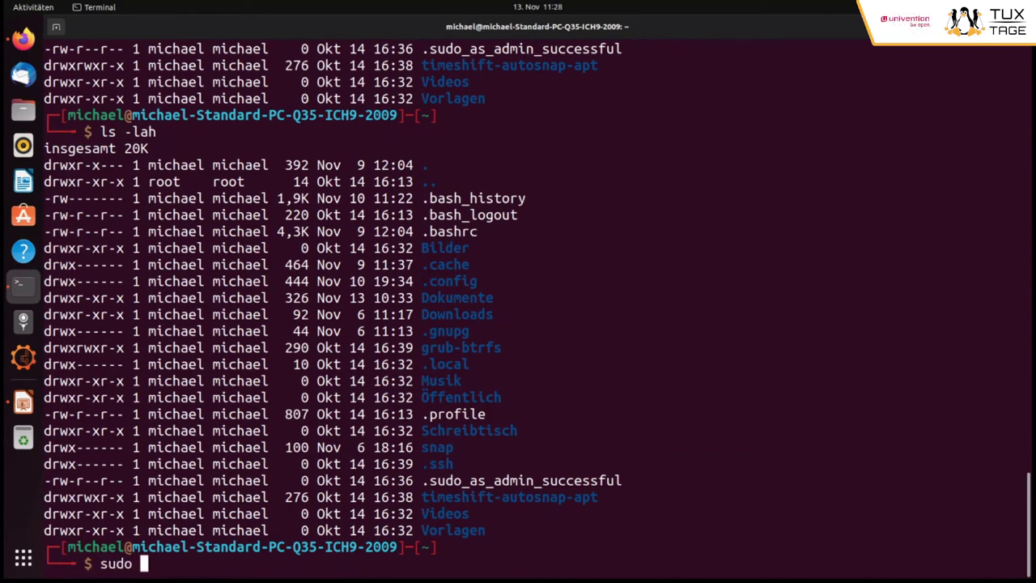
pyautogui.write('snapsh')
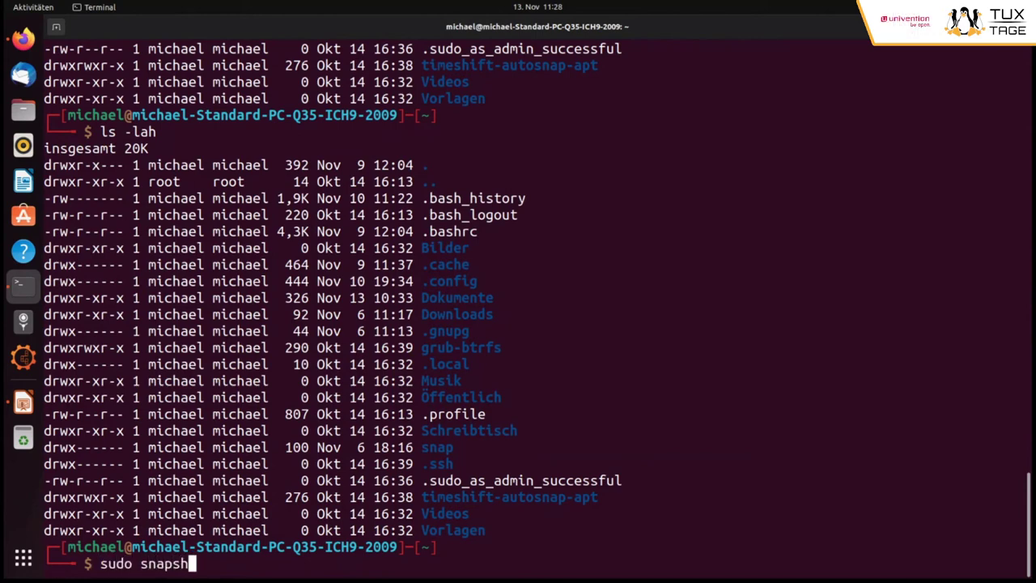
pyautogui.write('ot')
pyautogui.press('BackSpace')
pyautogui.press('BackSpace')
pyautogui.press('BackSpace')
pyautogui.press('BackSpace')
pyautogui.press('BackSpace')
pyautogui.press('BackSpace')
pyautogui.press('BackSpace')
pyautogui.press('BackSpace')
pyautogui.write('btrfs')
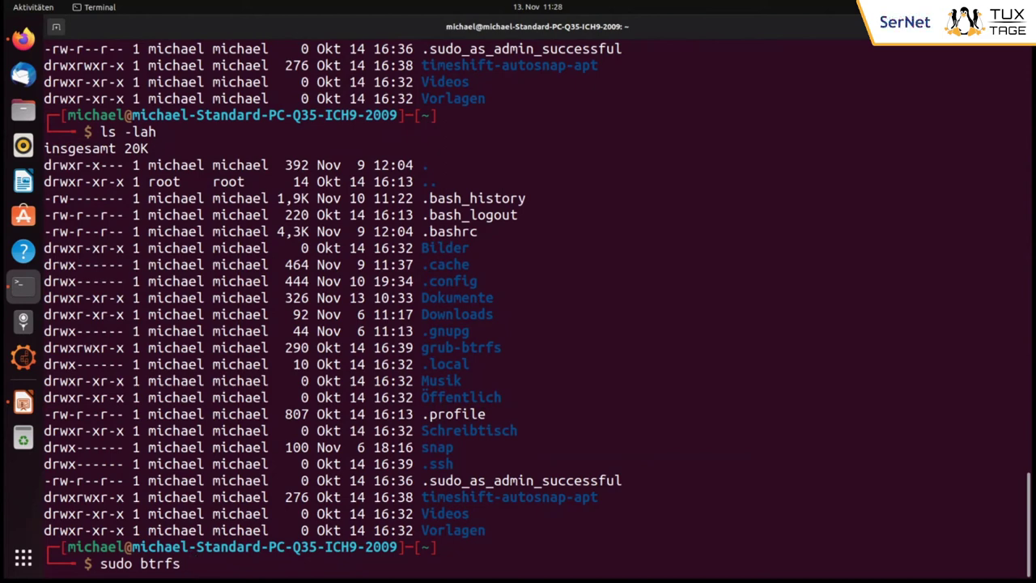
pyautogui.write(' subvolume ')
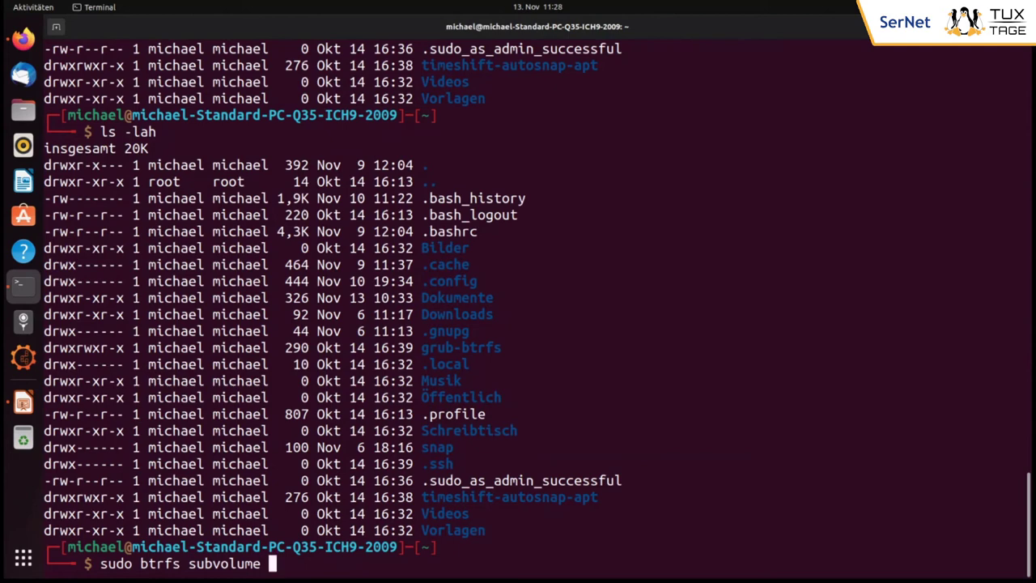
pyautogui.write('delete /snaps')
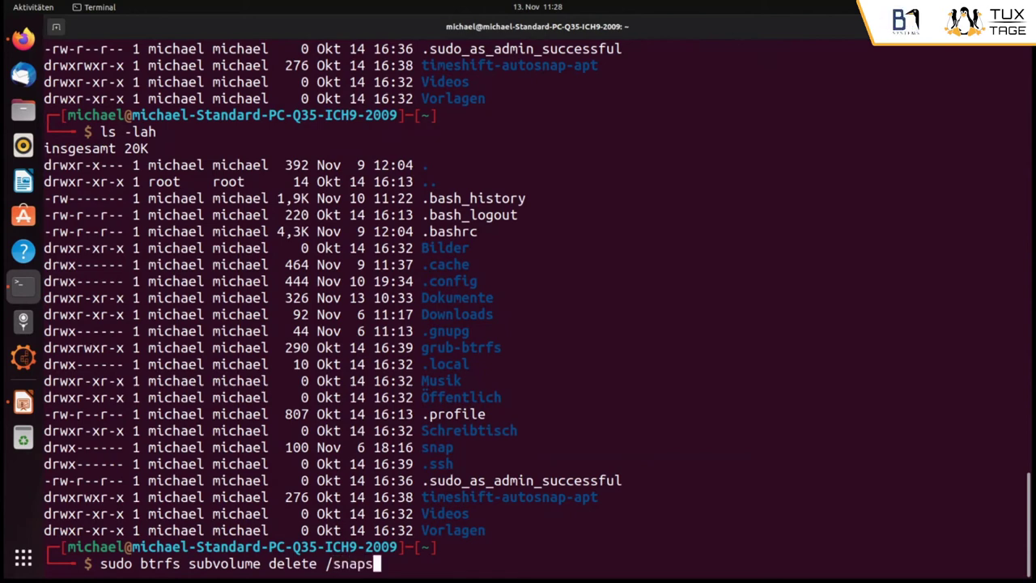
pyautogui.press('Tab')
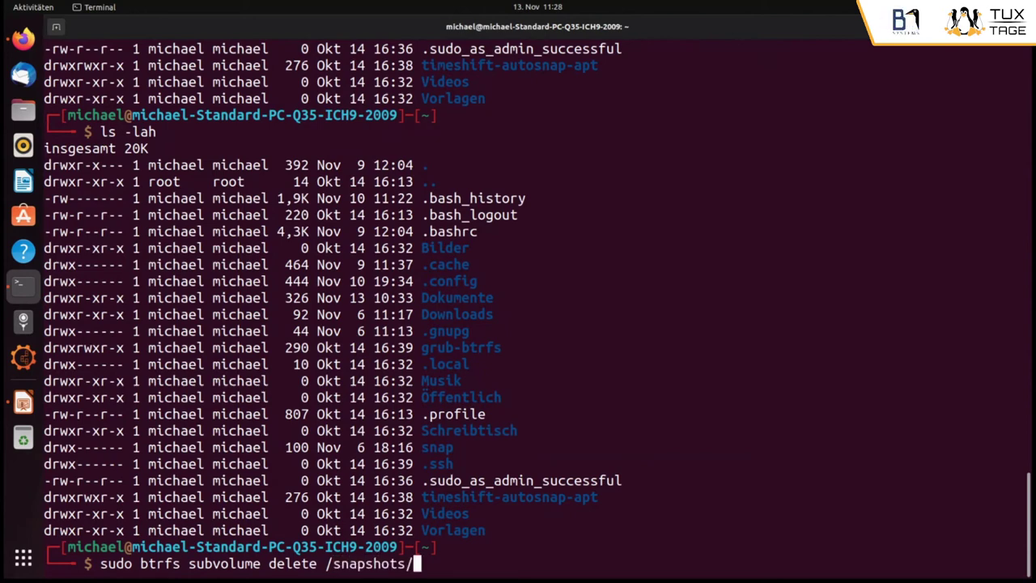
pyautogui.write('hom')
pyautogui.press('Tab')
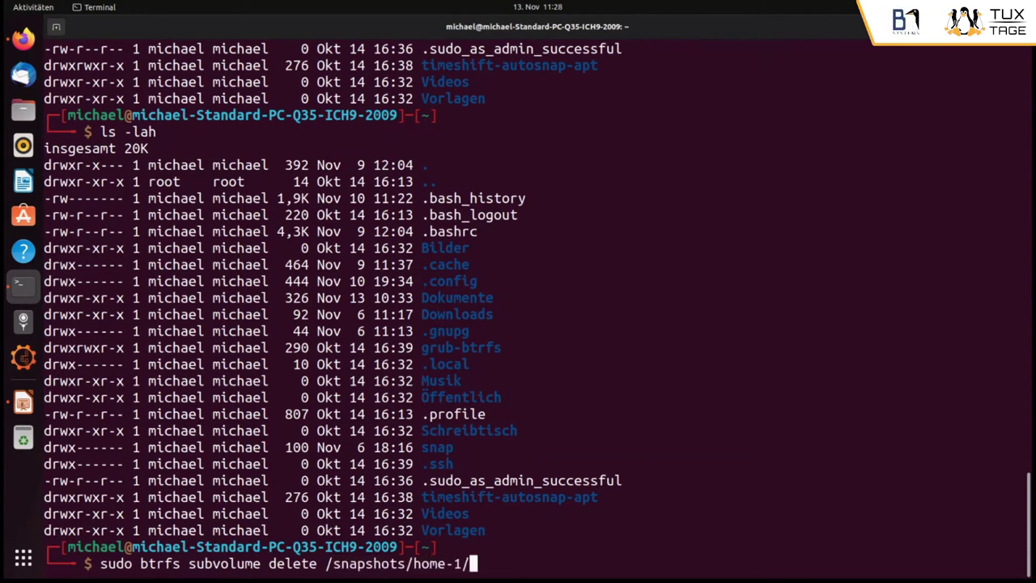
pyautogui.press('BackSpace')
pyautogui.press('Return')
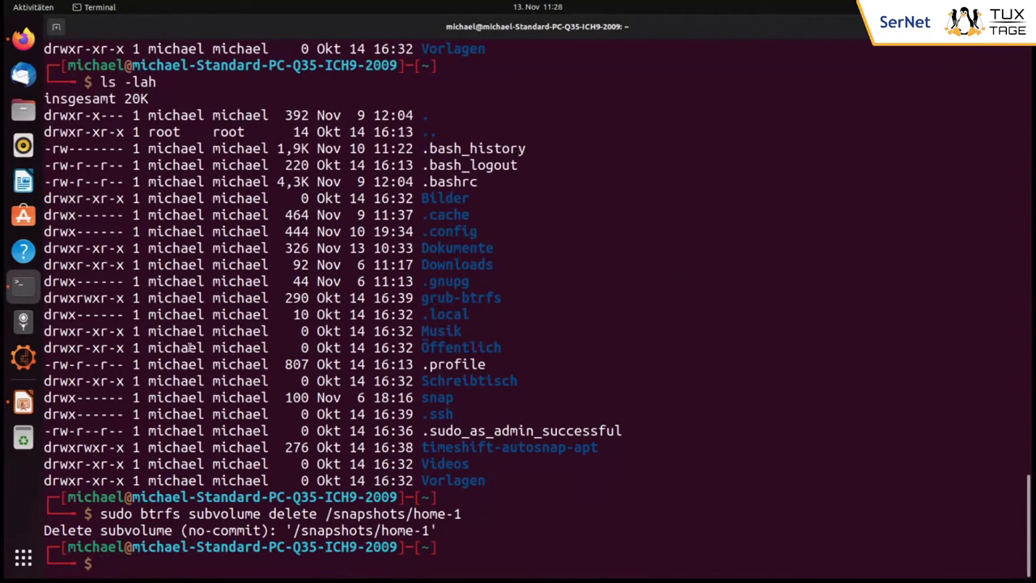
# Launch Btrfs Assistant, authenticate with the account password, and maximize its window.
pyautogui.click(22, 357)
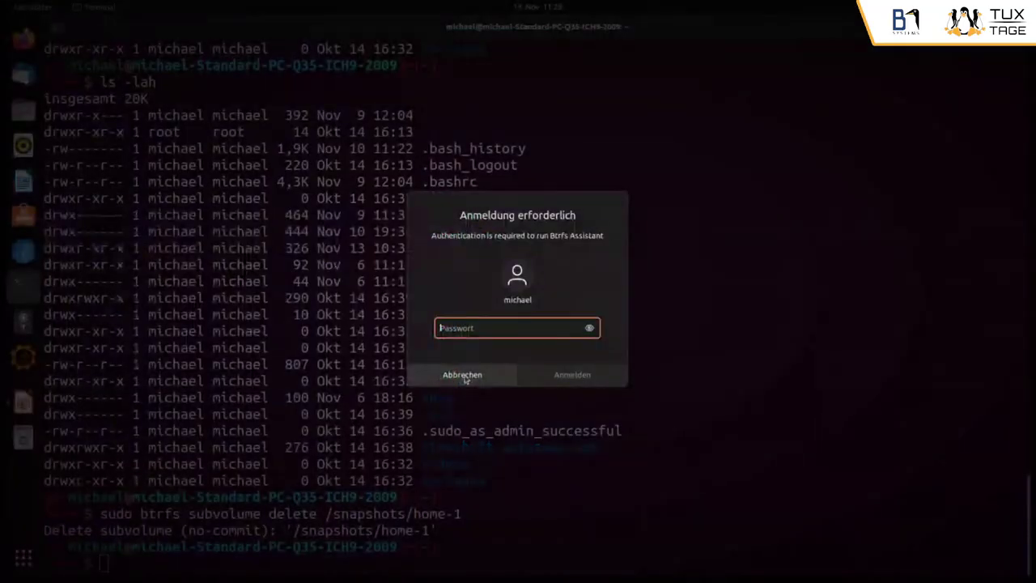
pyautogui.write('*******')
pyautogui.press('Return')
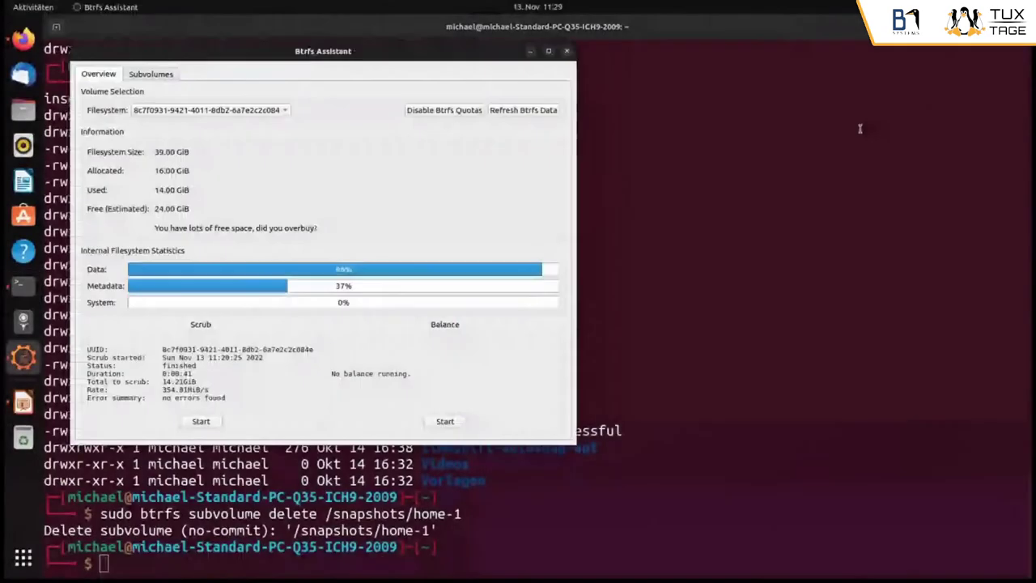
pyautogui.click(548, 51)
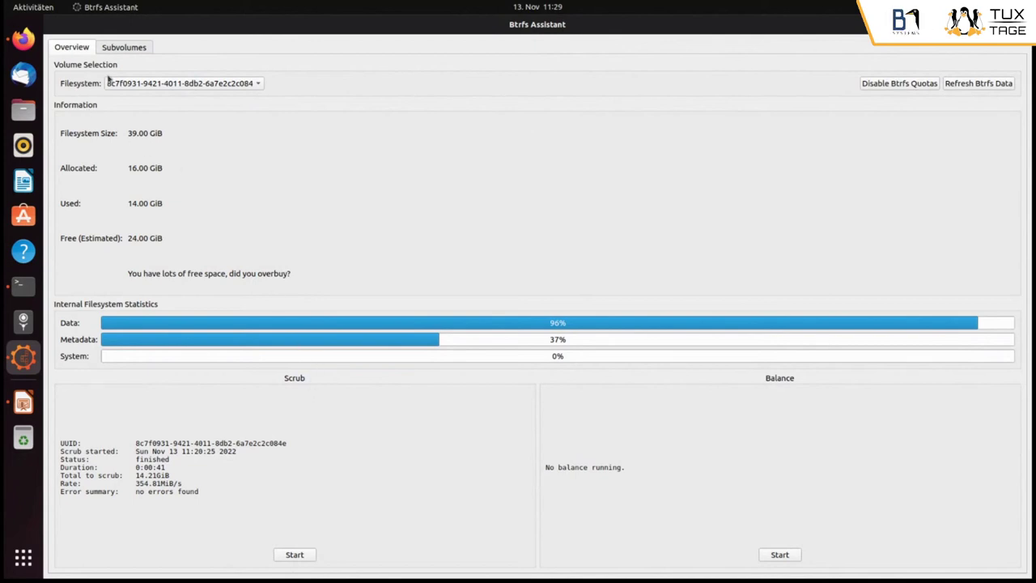
# List the subvolumes including Timeshift and Snapper snapshots, select the 2022-11-13_07-00-01 snapshot, and return to the filesystem overview.
pyautogui.click(123, 49)
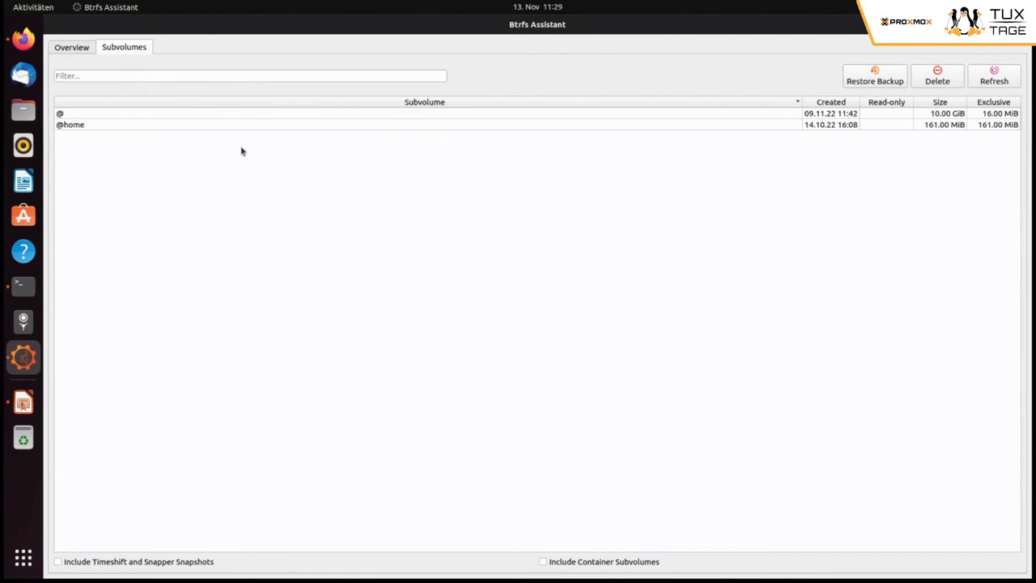
pyautogui.click(60, 565)
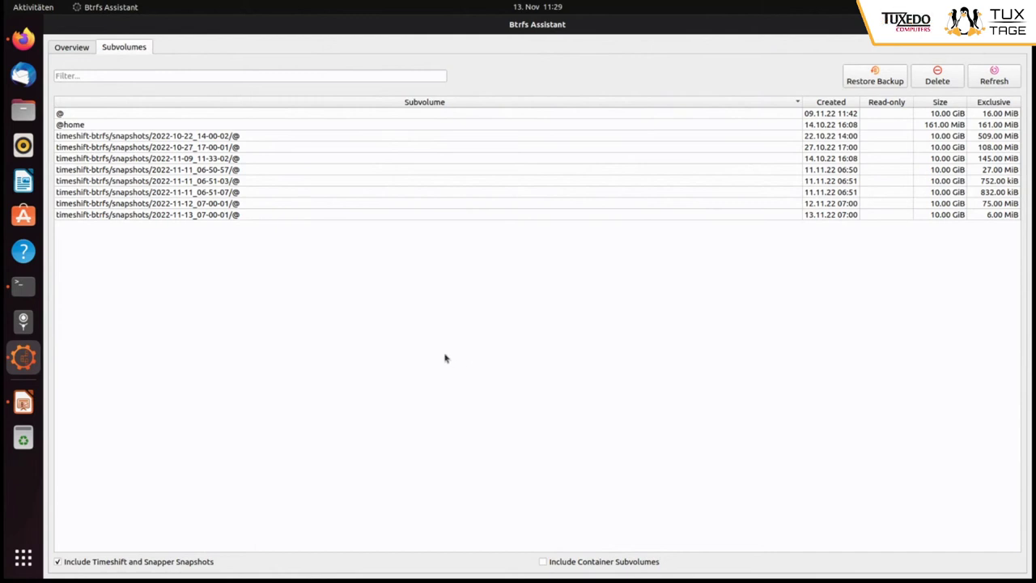
pyautogui.click(116, 216)
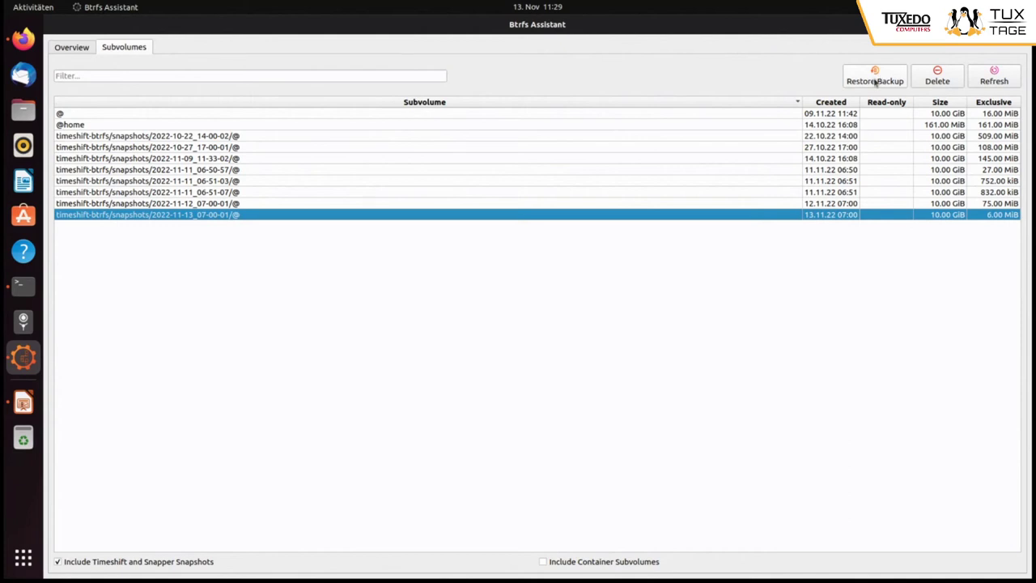
pyautogui.click(72, 47)
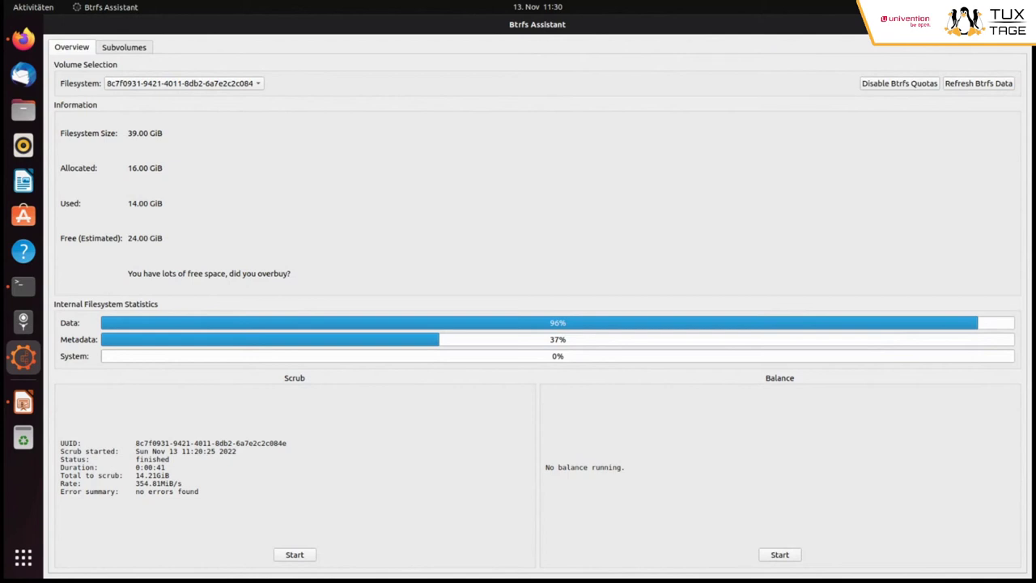
# Leave Btrfs Assistant and launch Timeshift, authenticating with the account password.
pyautogui.hotkey('alt', 'Tab')
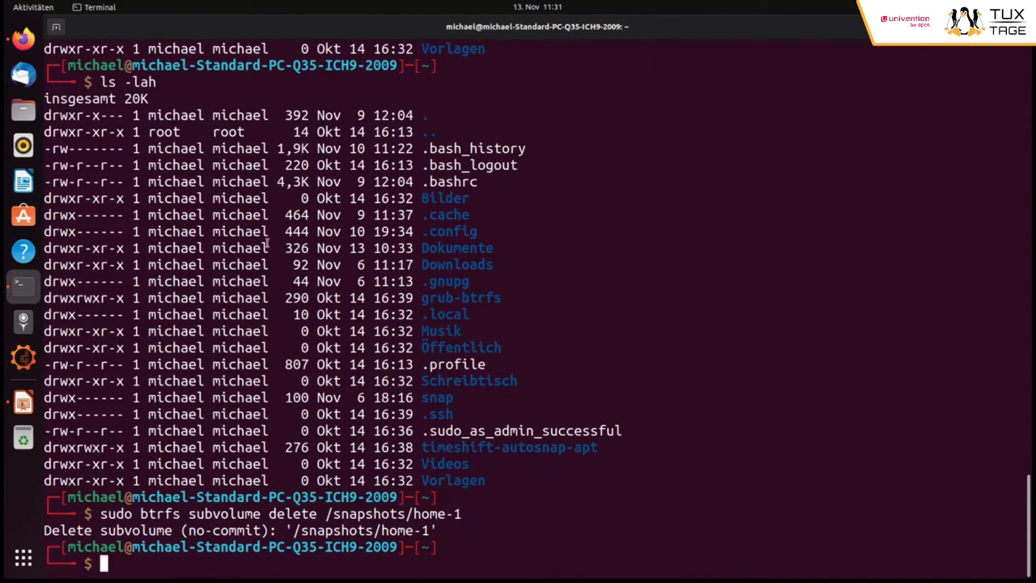
pyautogui.click(22, 323)
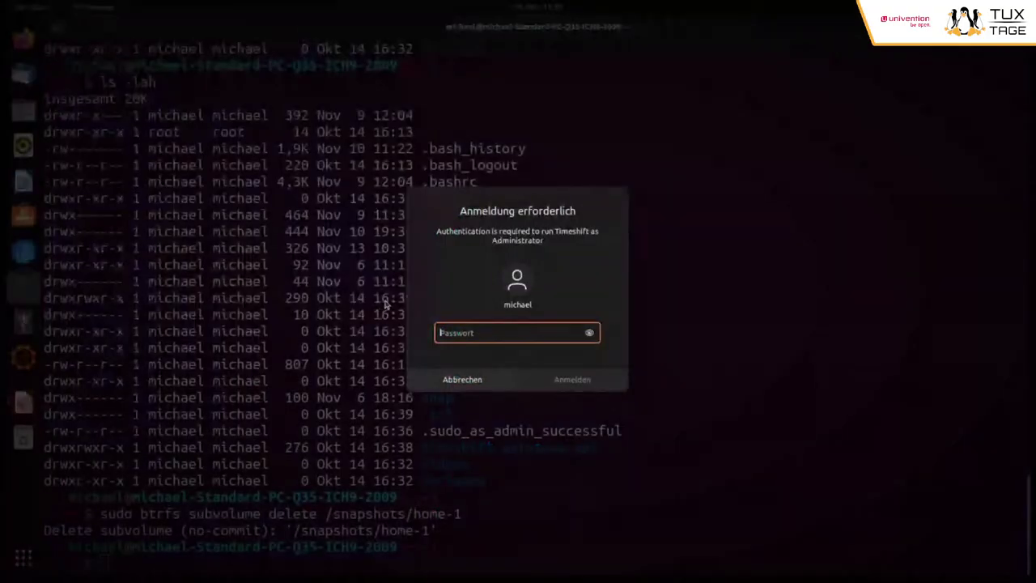
pyautogui.write('*********')
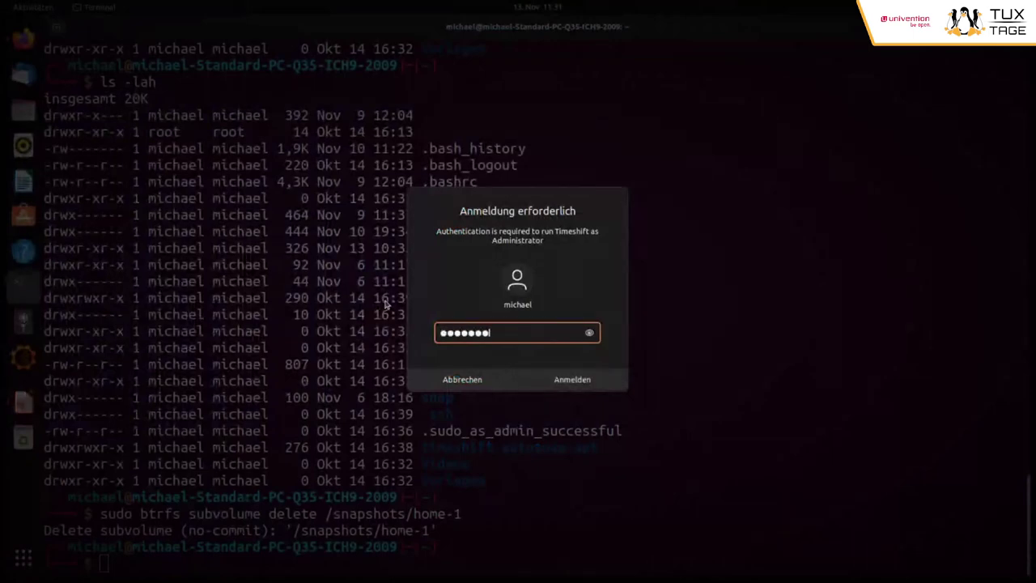
pyautogui.press('Return')
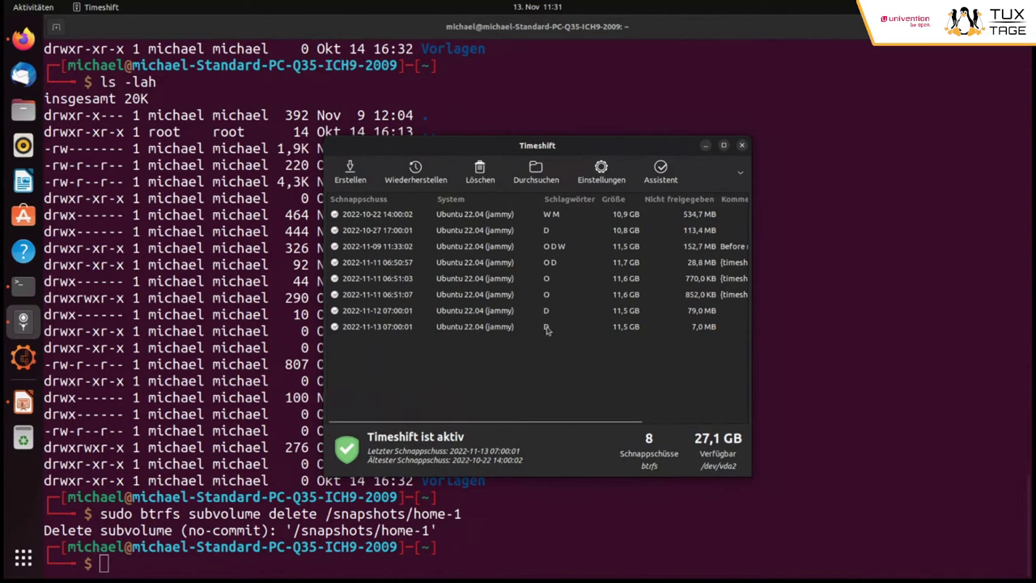
# Maximize the Timeshift window and create a new snapshot of the system.
pyautogui.moveTo(547, 328)
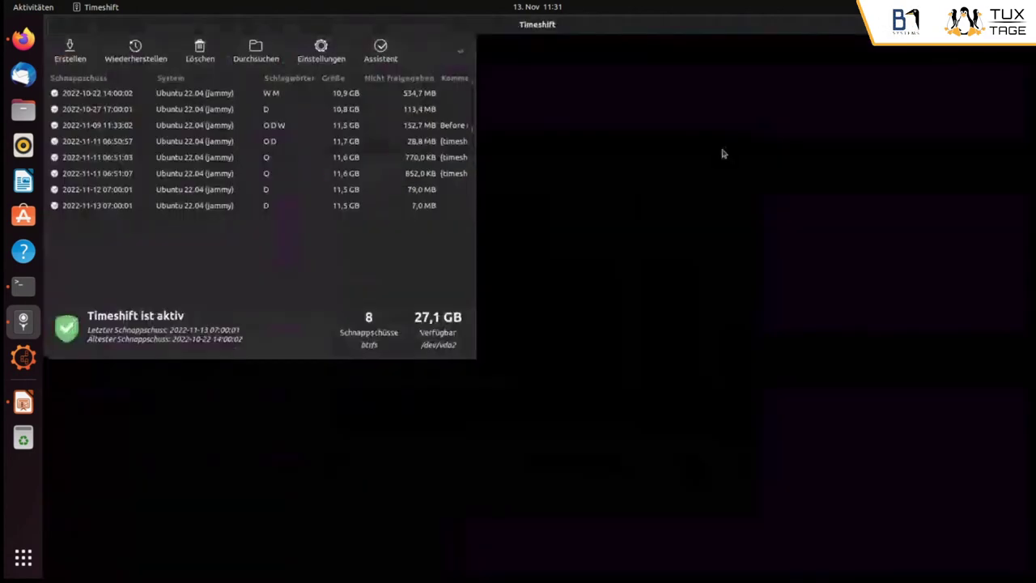
pyautogui.click(723, 145)
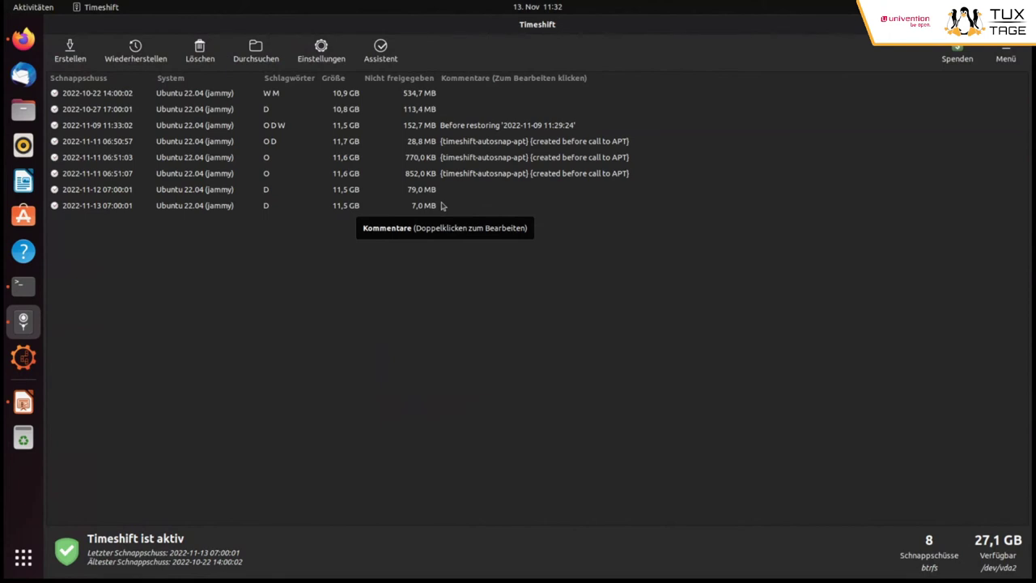
pyautogui.click(69, 53)
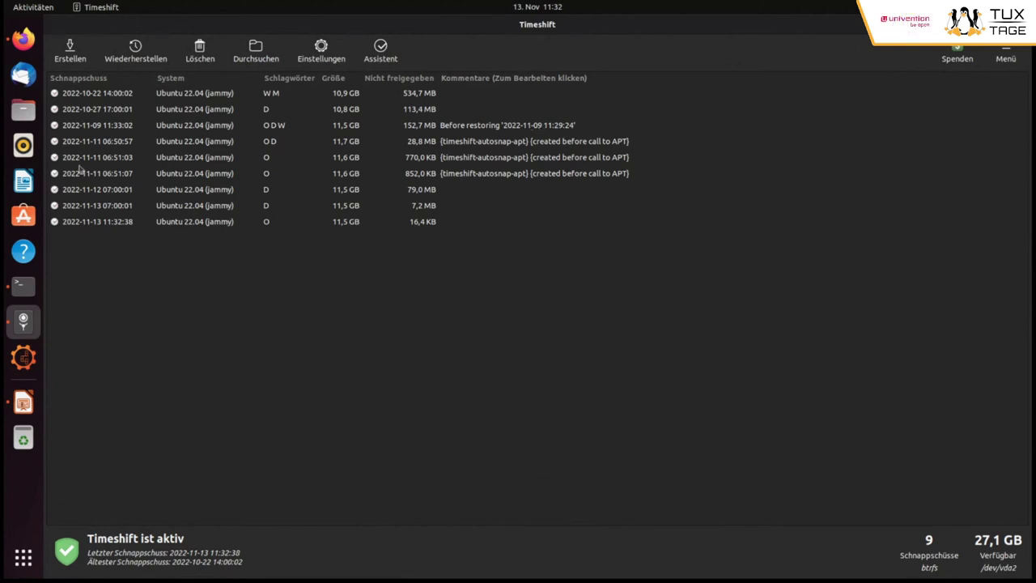
# Switch to Firefox, read through the Debian-on-Btrfs article up to the timeshift-autosnap-apt and grub-btrfs installation, and return to the terminal.
pyautogui.click(23, 38)
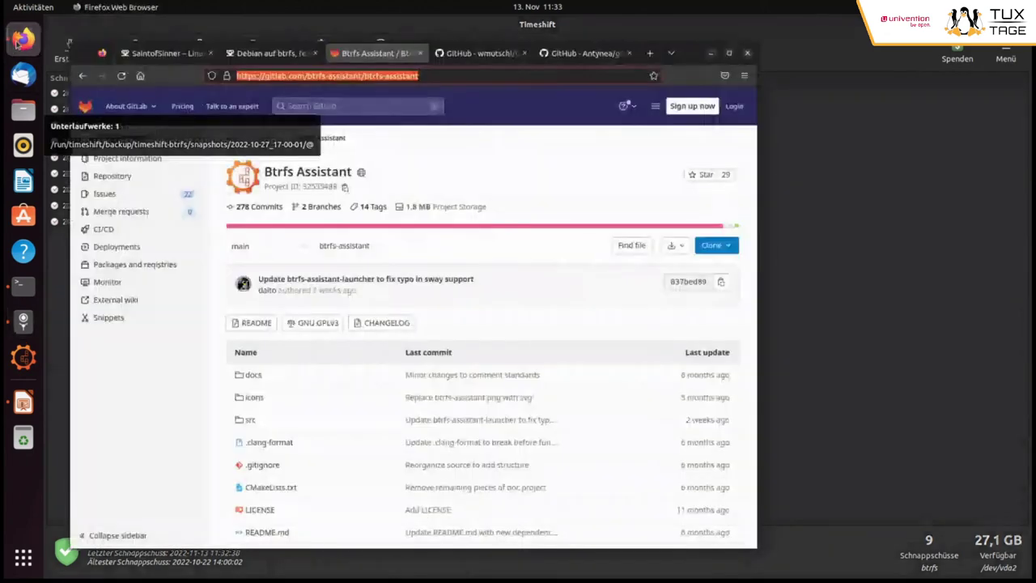
pyautogui.click(249, 53)
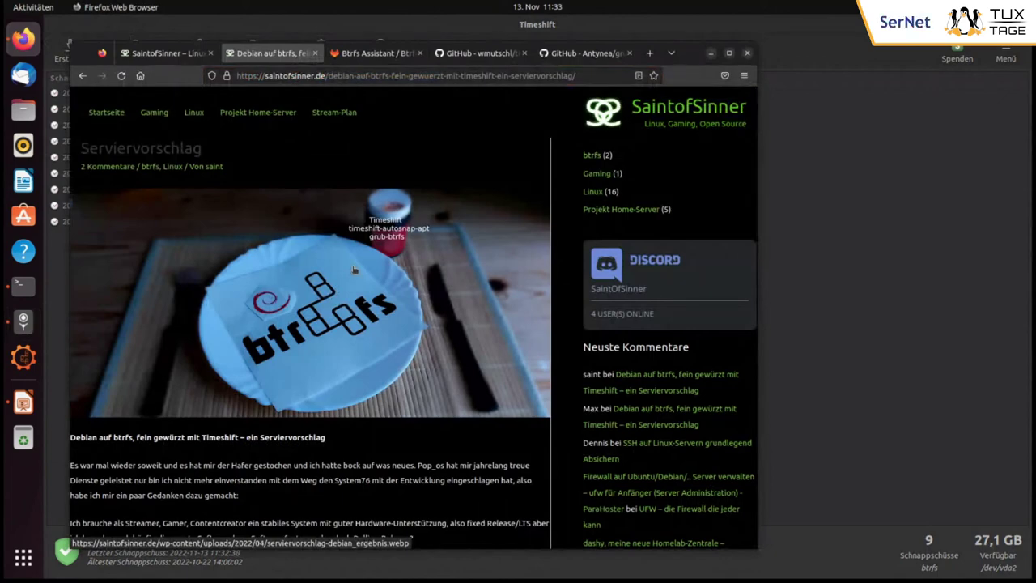
pyautogui.scroll(-3, 356, 274)
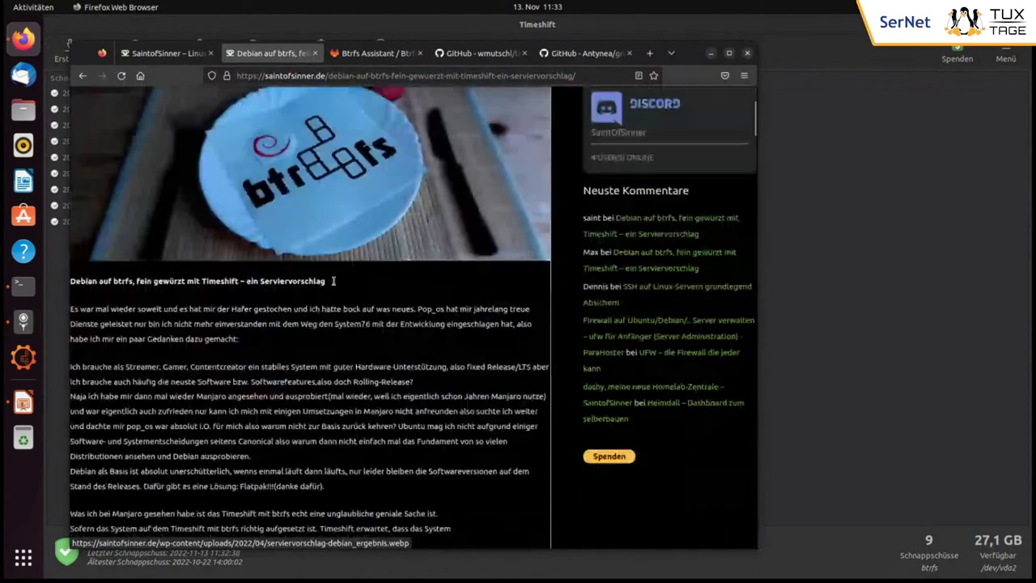
pyautogui.scroll(-15, 328, 283)
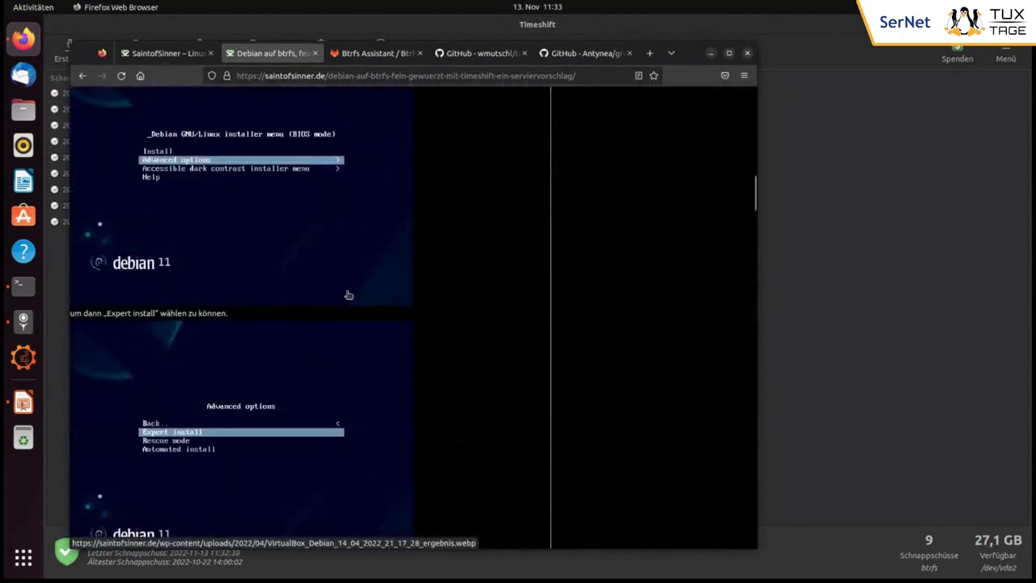
pyautogui.scroll(-6, 361, 290)
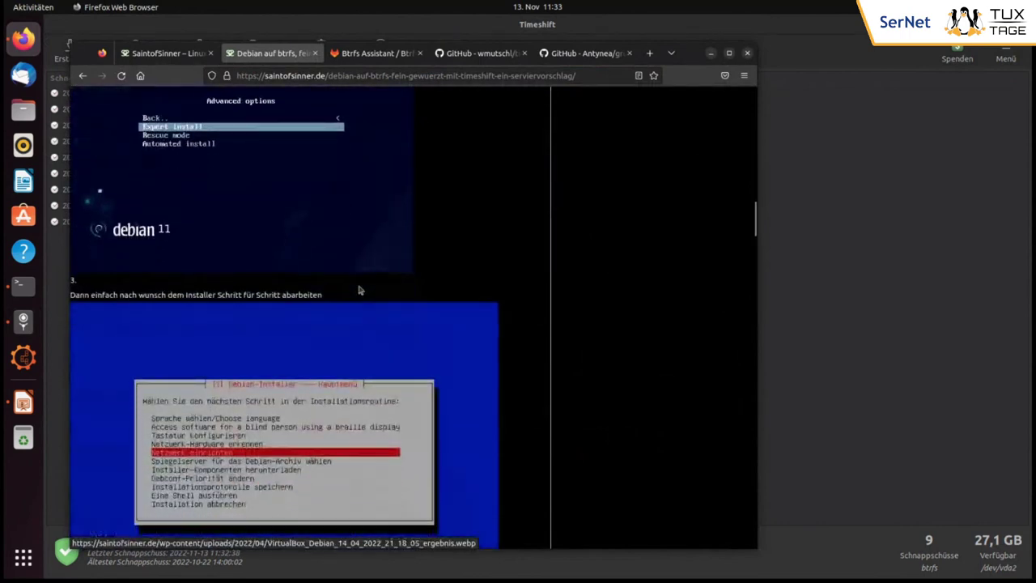
pyautogui.scroll(-20, 360, 290)
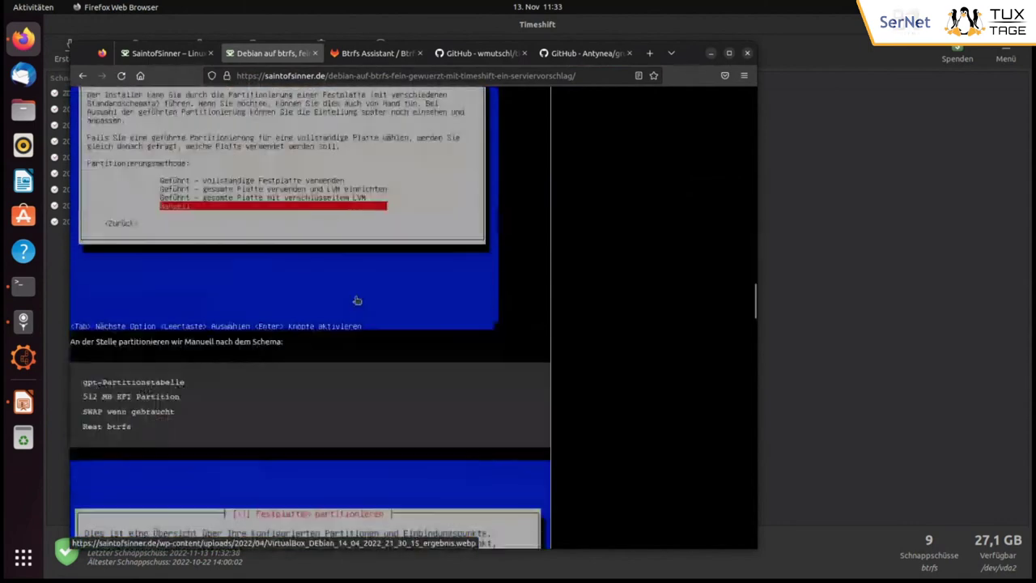
pyautogui.scroll(-7, 357, 301)
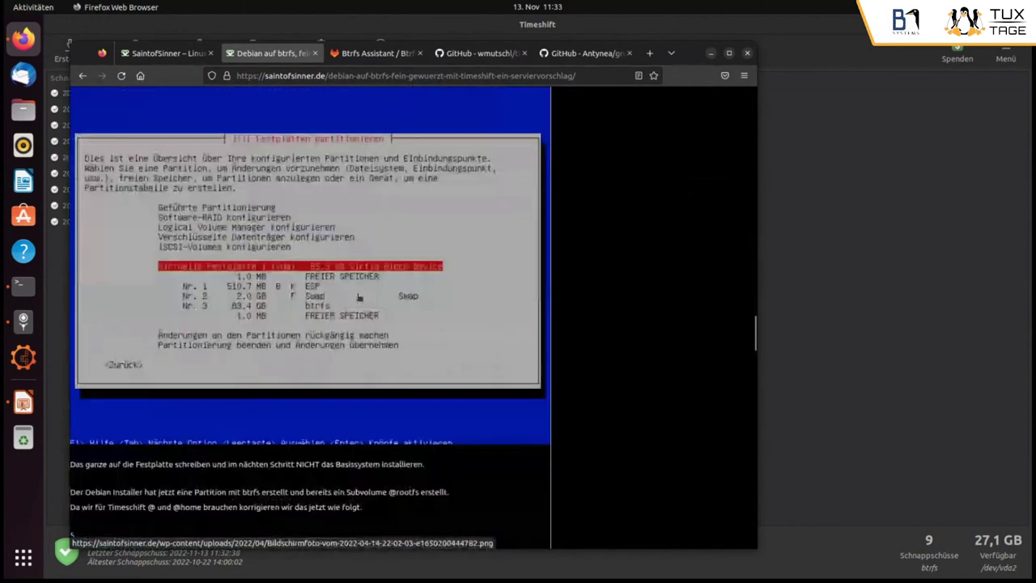
pyautogui.scroll(-15, 360, 298)
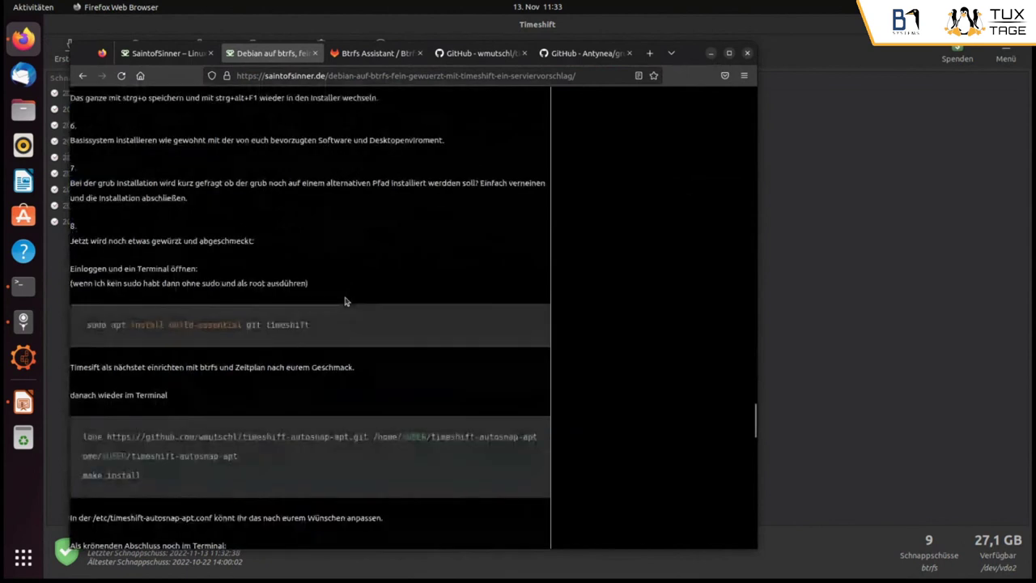
pyautogui.scroll(-5, 345, 301)
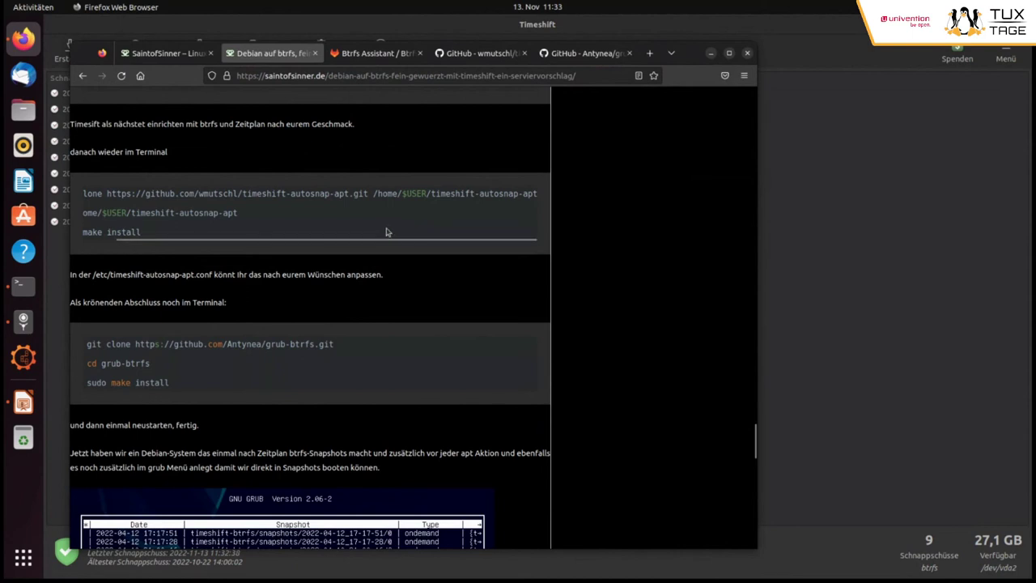
pyautogui.scroll(-2, 396, 229)
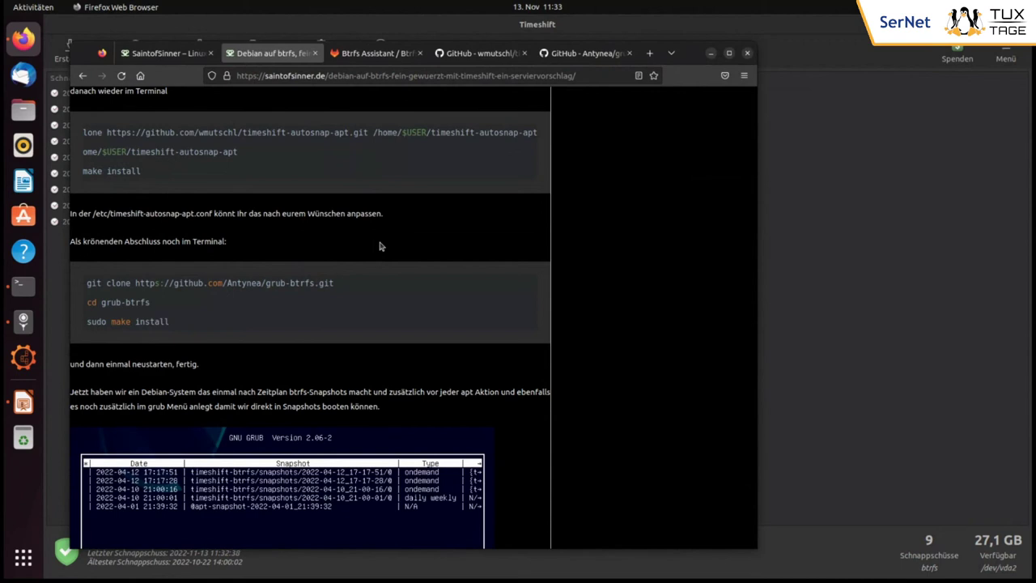
pyautogui.scroll(-4, 400, 243)
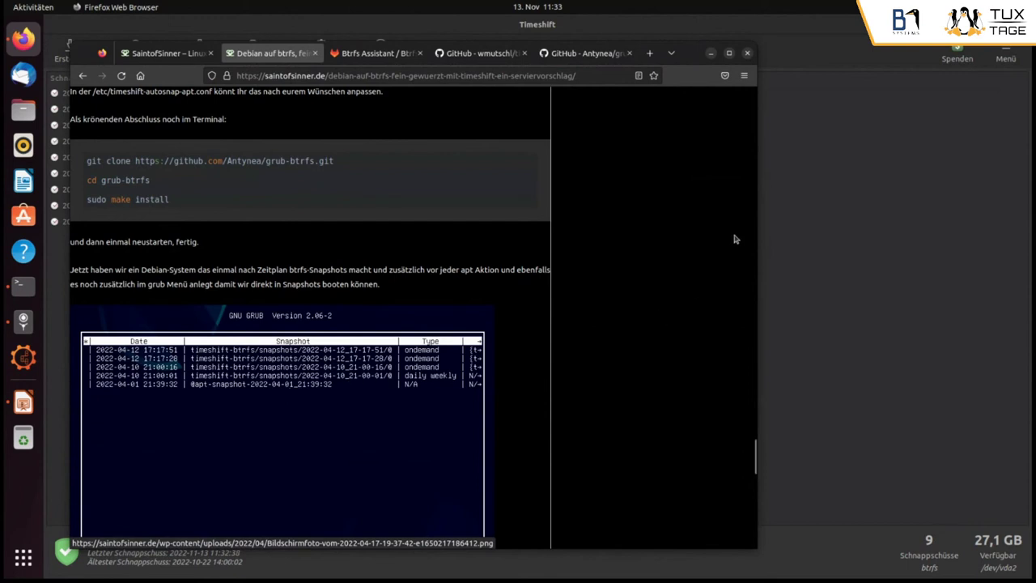
pyautogui.click(812, 53)
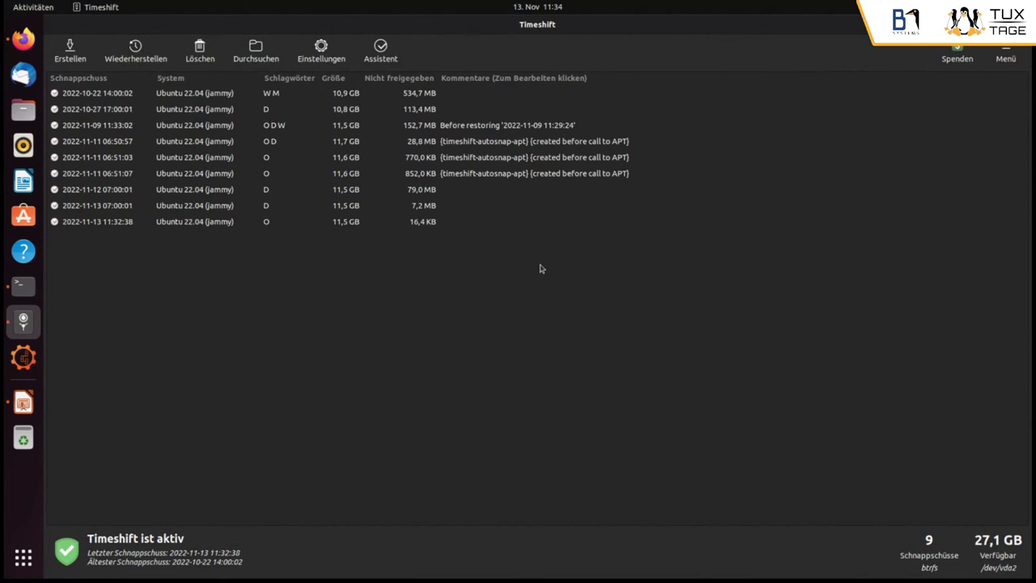
pyautogui.click(23, 288)
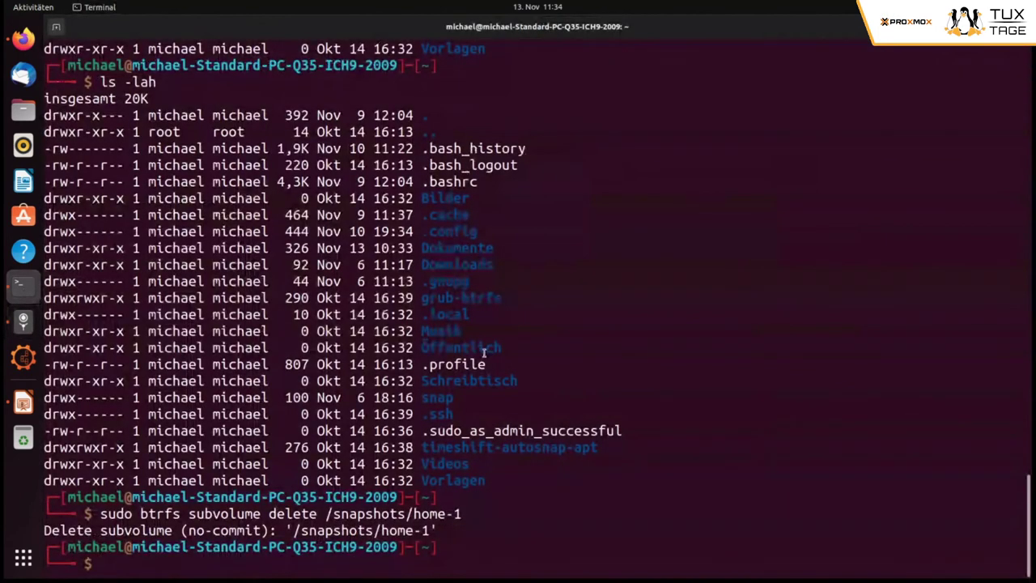
pyautogui.scroll(20, 515, 203)
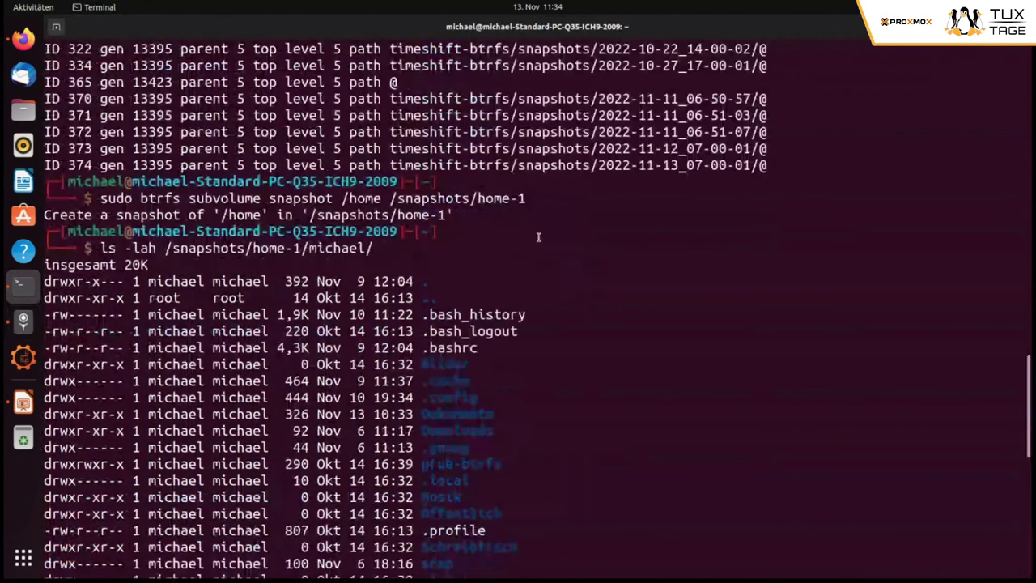
pyautogui.scroll(-2, 531, 251)
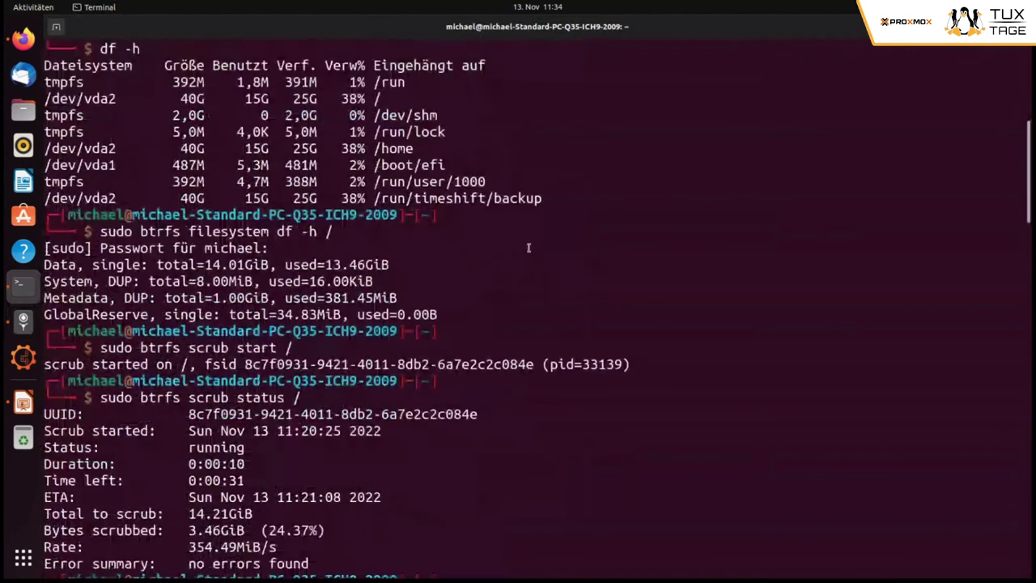
pyautogui.scroll(-10, 527, 247)
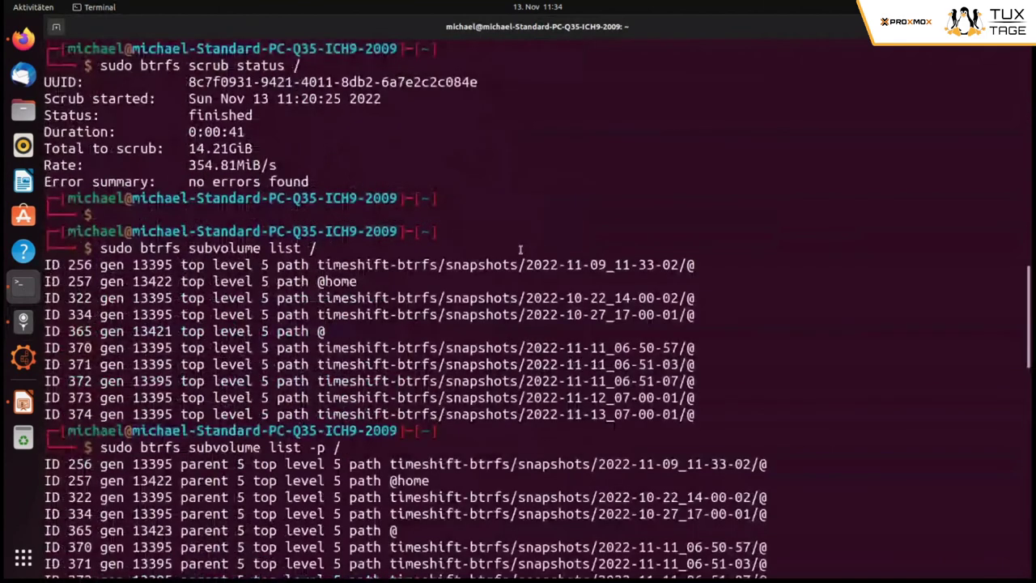
pyautogui.scroll(-1, 502, 242)
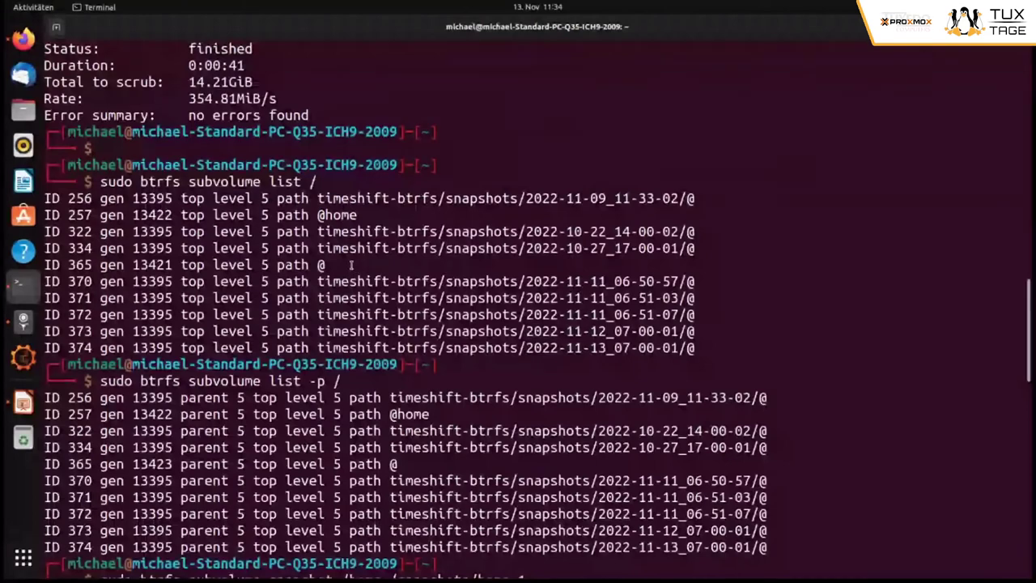
pyautogui.moveTo(340, 265); pyautogui.dragTo(40, 273)
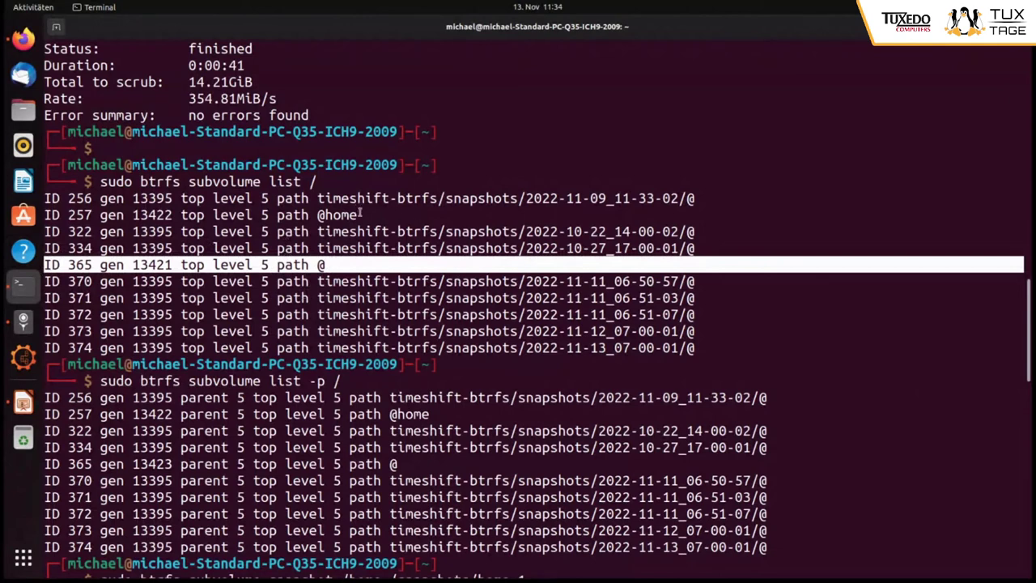
pyautogui.moveTo(357, 215); pyautogui.dragTo(44, 214)
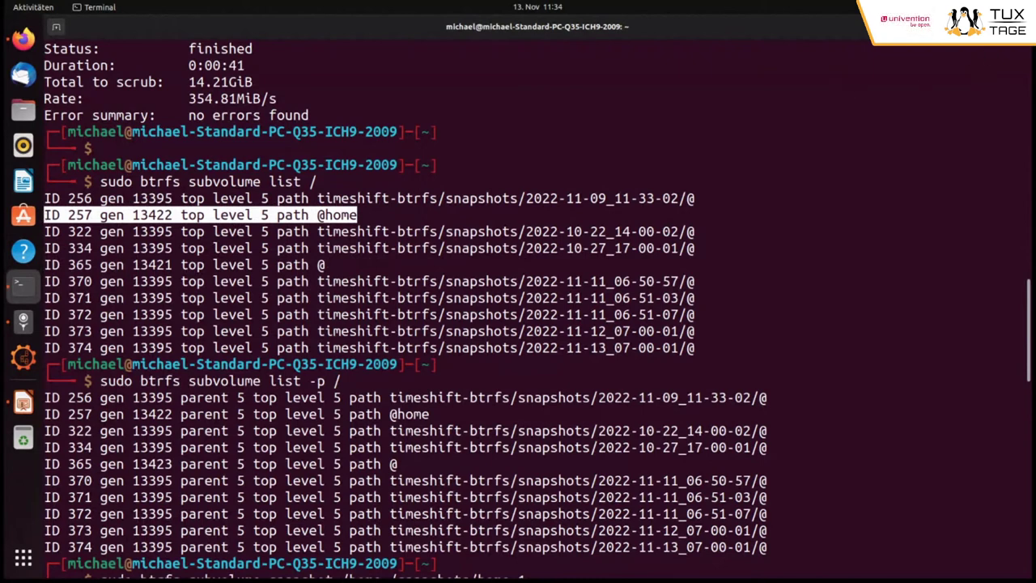
pyautogui.hotkey('alt', 'Tab')
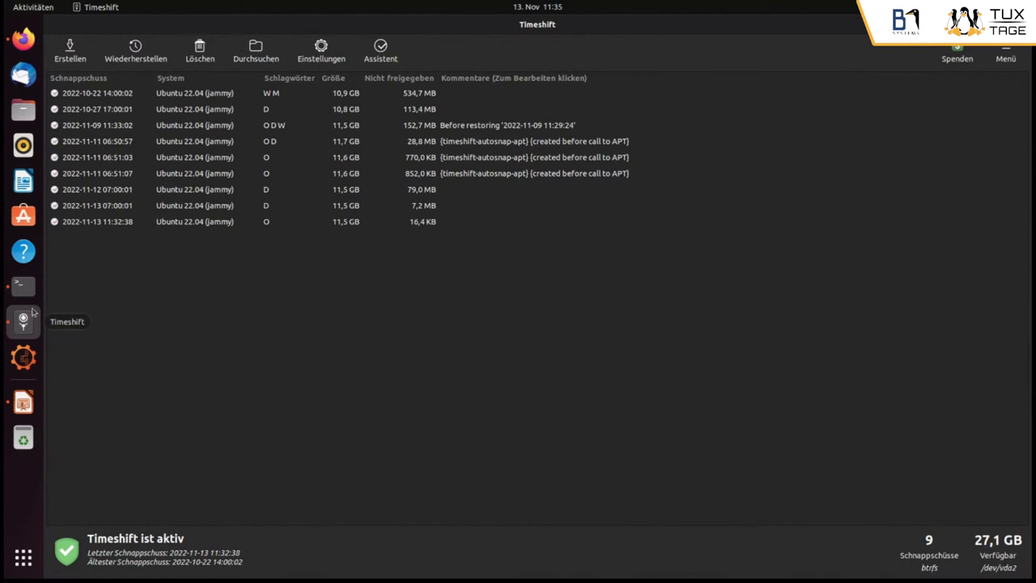
pyautogui.moveTo(48, 229)
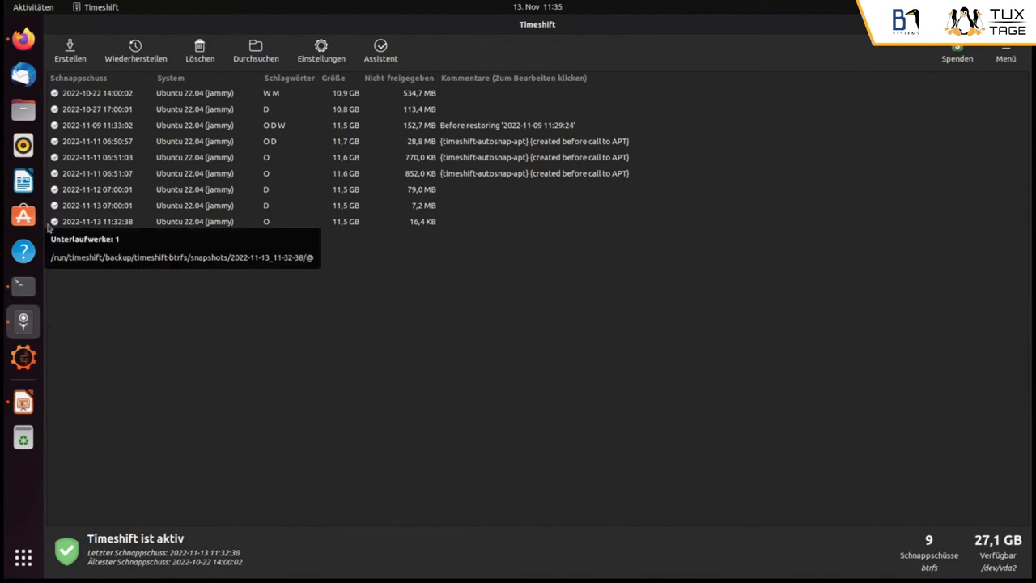
# View the Ubuntu installation screenshots from the Dokumente folder in full screen, then close the image viewer and file manager.
pyautogui.click(24, 109)
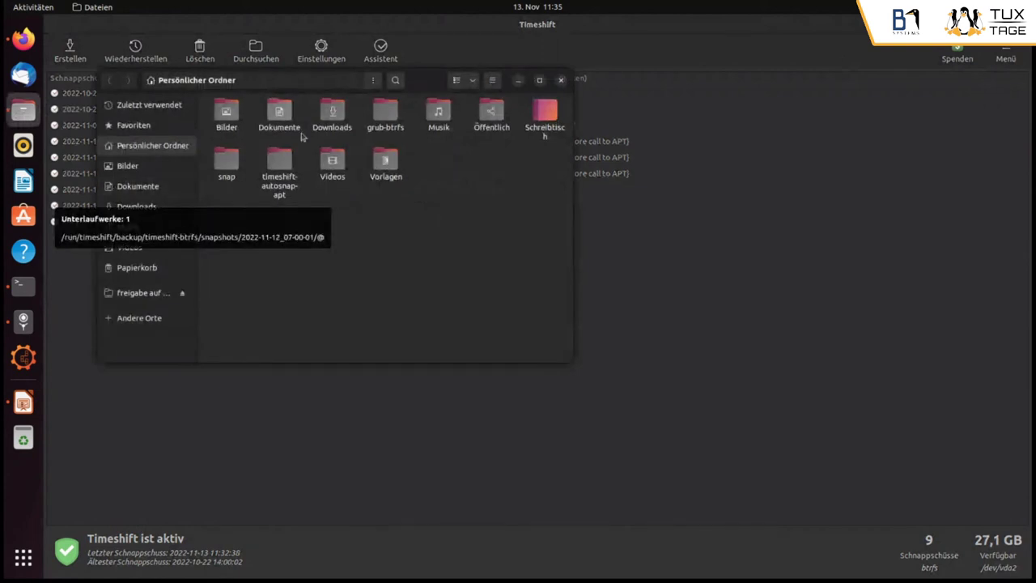
pyautogui.doubleClick(279, 113)
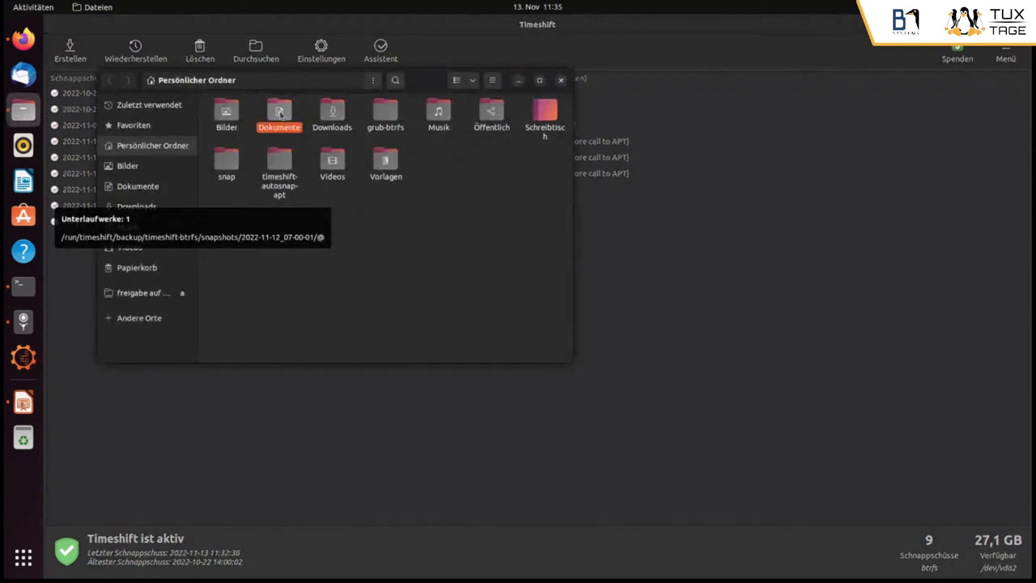
pyautogui.doubleClick(280, 117)
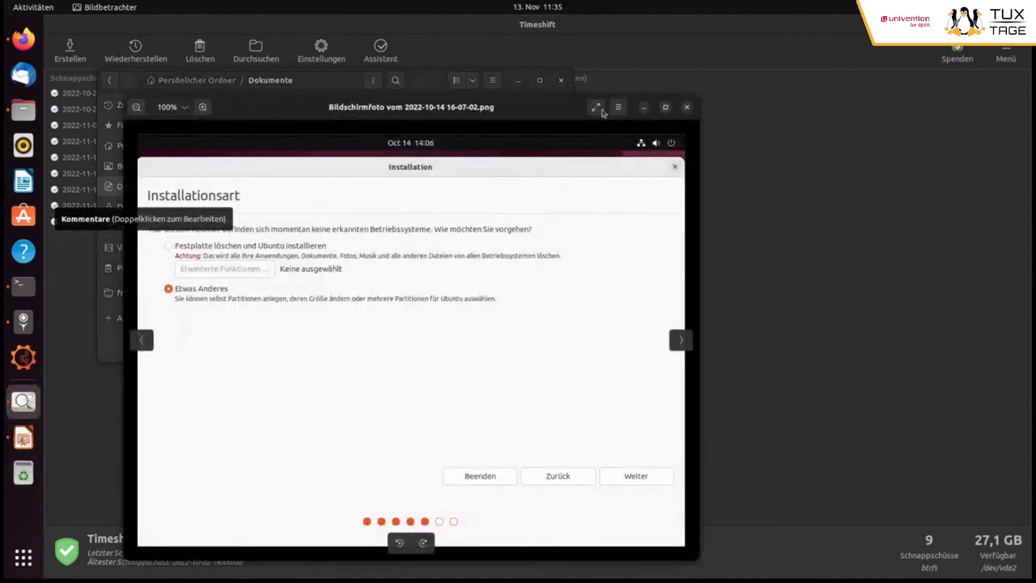
pyautogui.click(594, 110)
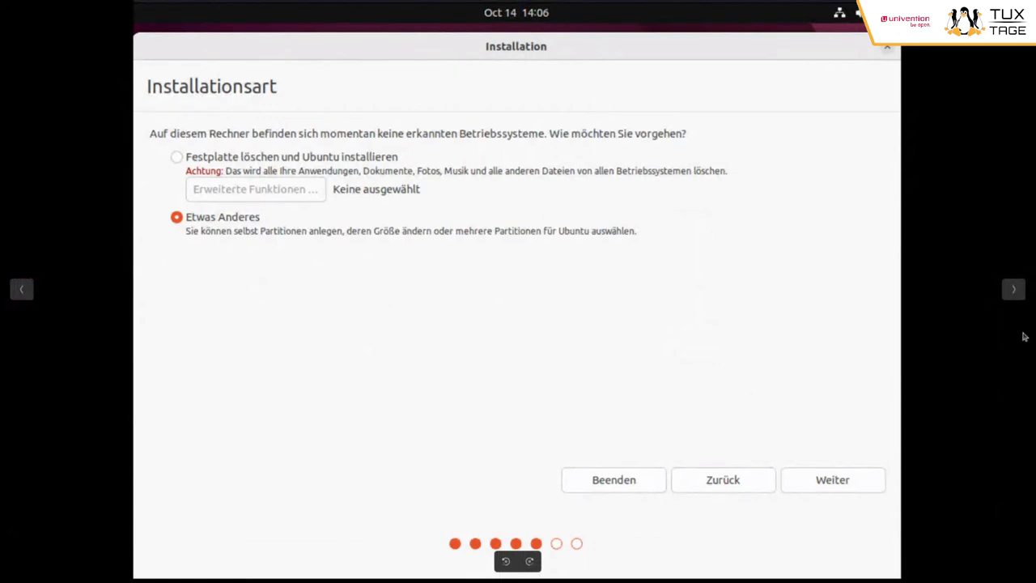
pyautogui.click(1022, 300)
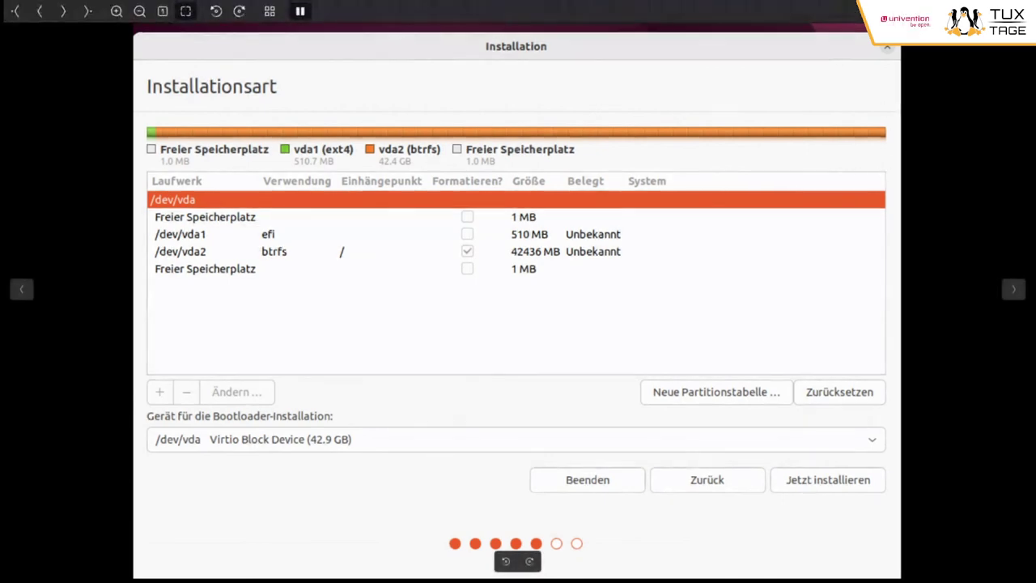
pyautogui.press('Escape')
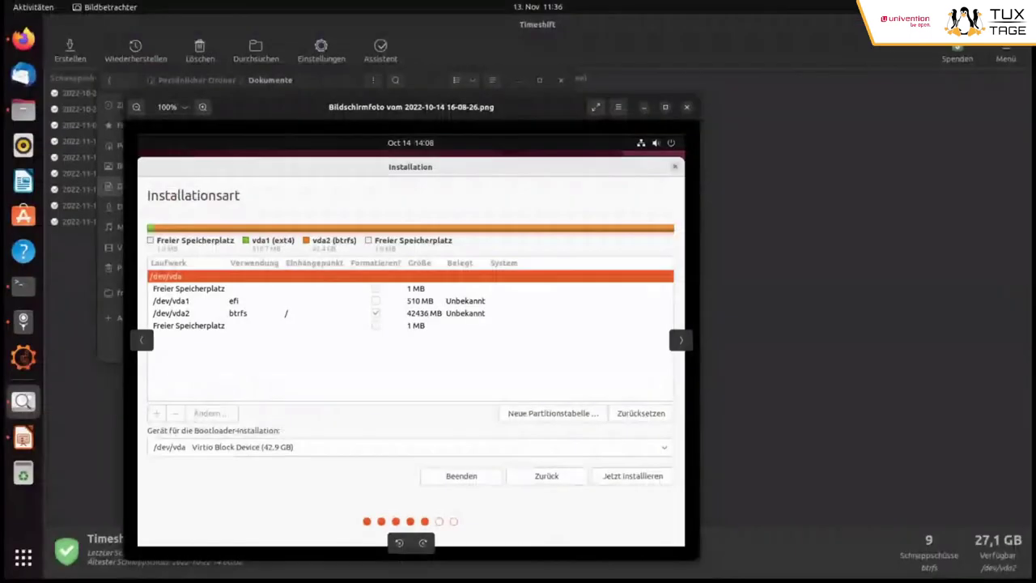
pyautogui.click(685, 108)
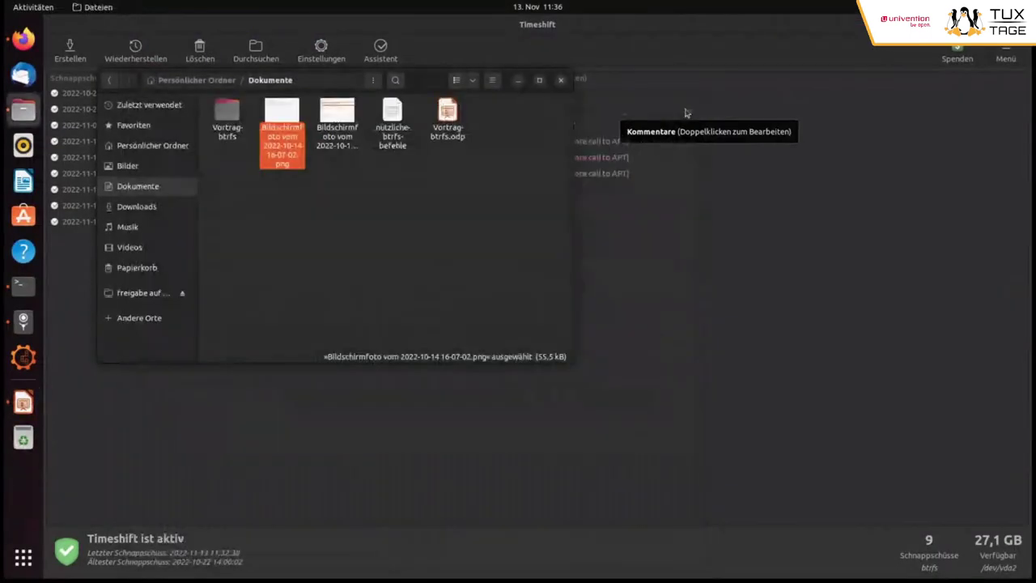
pyautogui.click(560, 81)
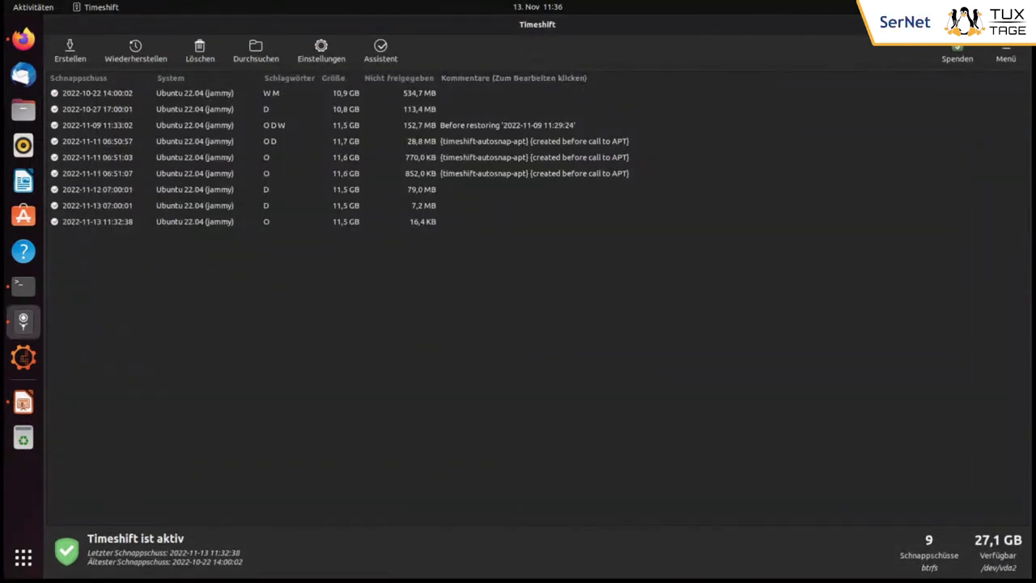
# Quit Timeshift, shift the Firefox window aside, and return to the current prompt in the terminal.
pyautogui.hotkey('ctrl', 'q')
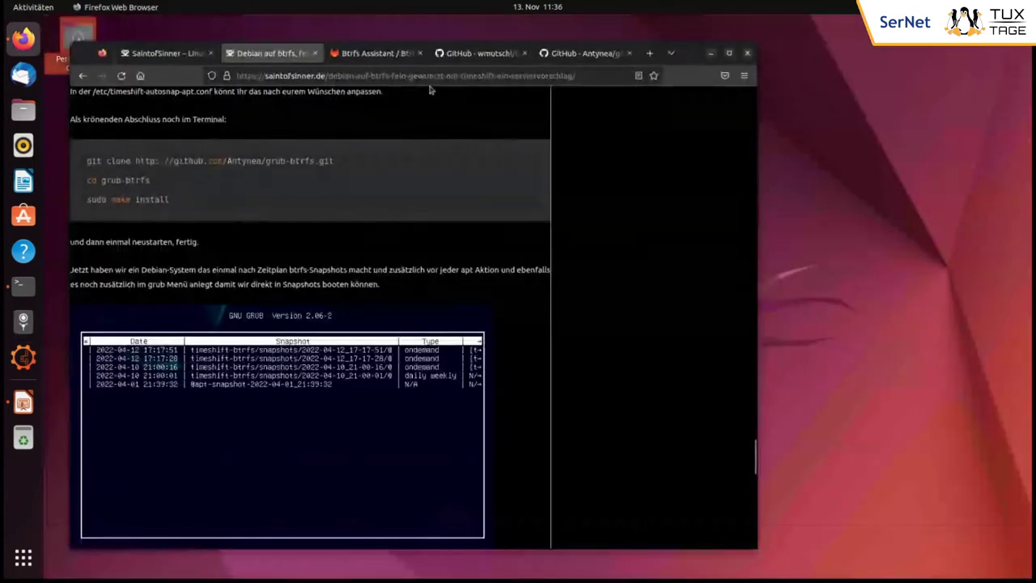
pyautogui.moveTo(686, 59); pyautogui.dragTo(760, 54)
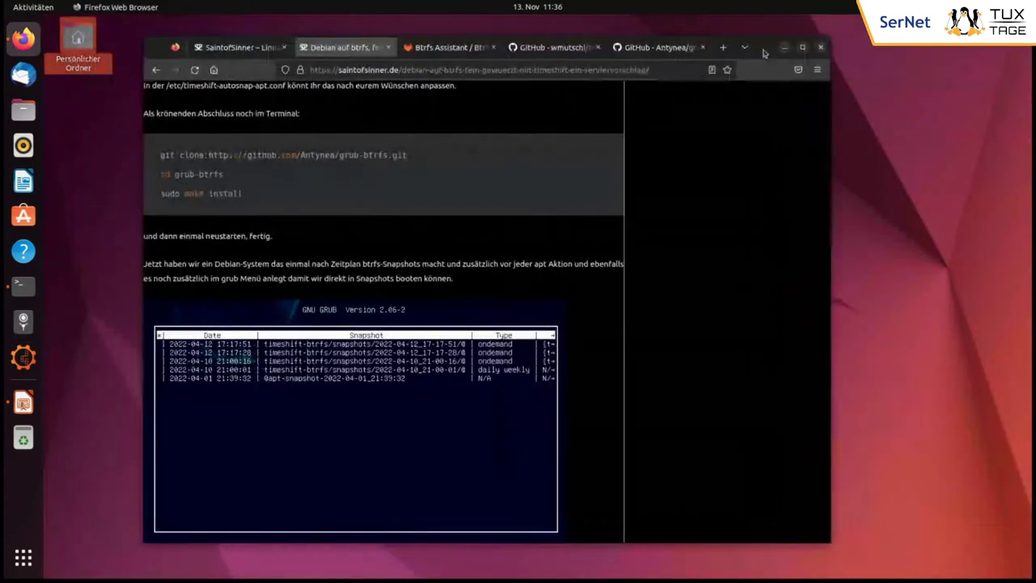
pyautogui.click(23, 290)
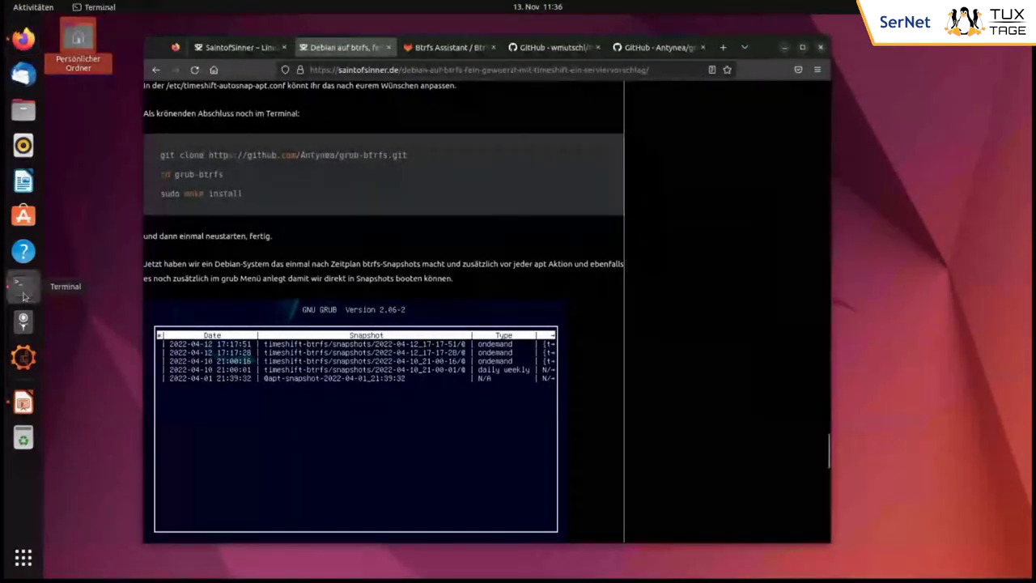
pyautogui.scroll(-15, 405, 384)
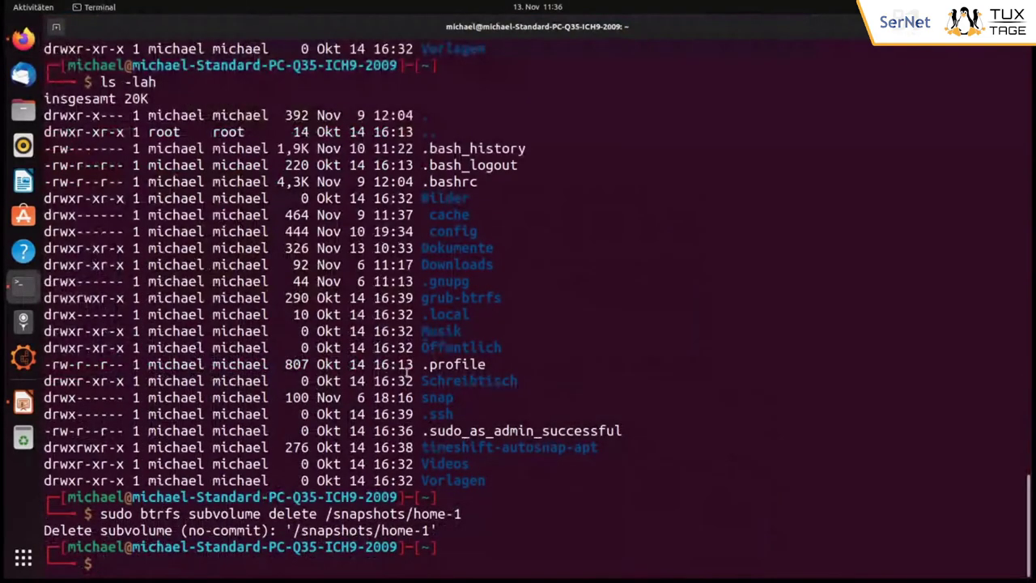
# Remove the gnome-shell package with sudo apt remove gnome-shell and accept the package changes.
pyautogui.write('sudo apt ')
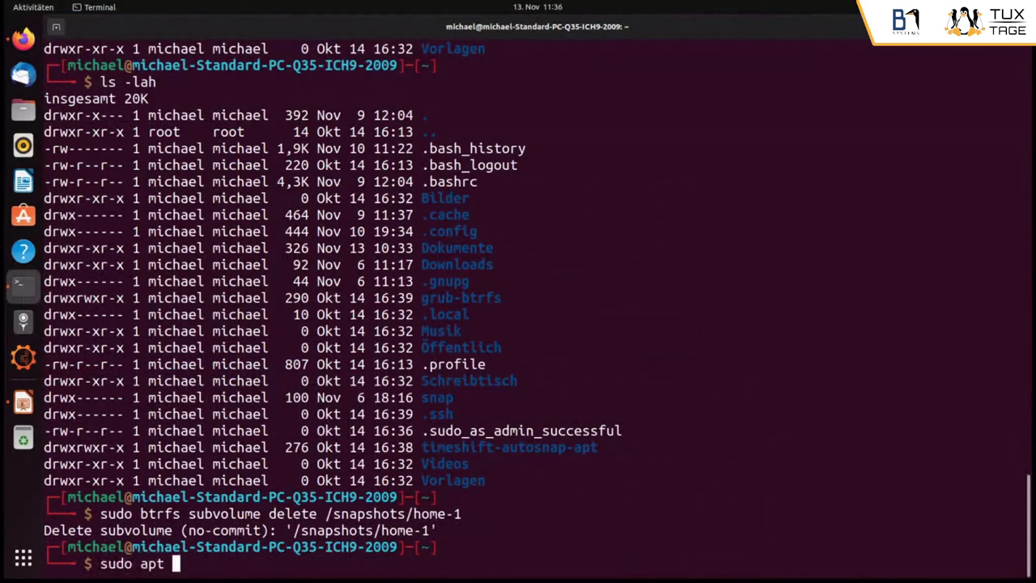
pyautogui.write('remove ')
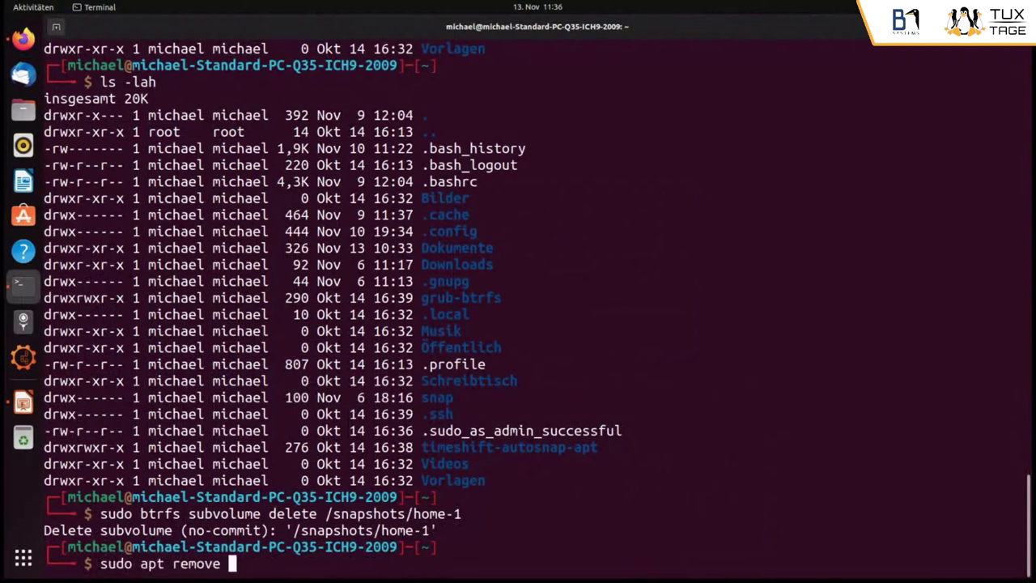
pyautogui.write('gnome')
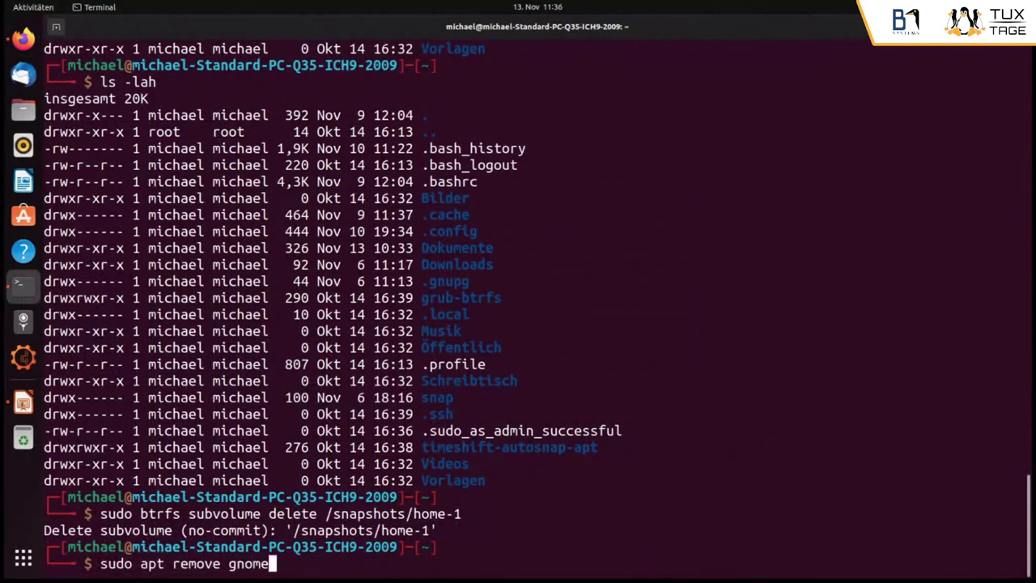
pyautogui.write('-shell')
pyautogui.press('Return')
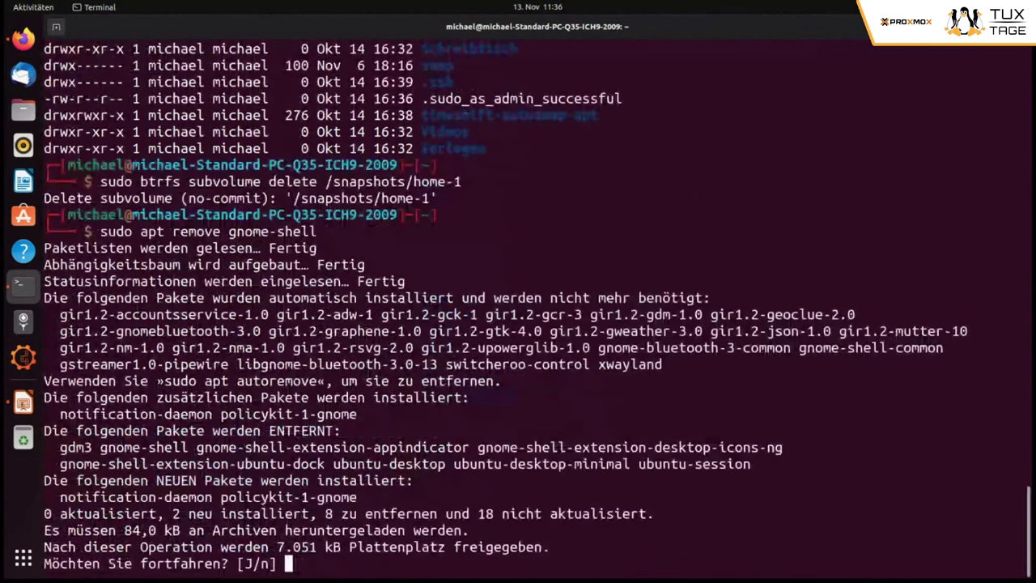
pyautogui.press('Return')
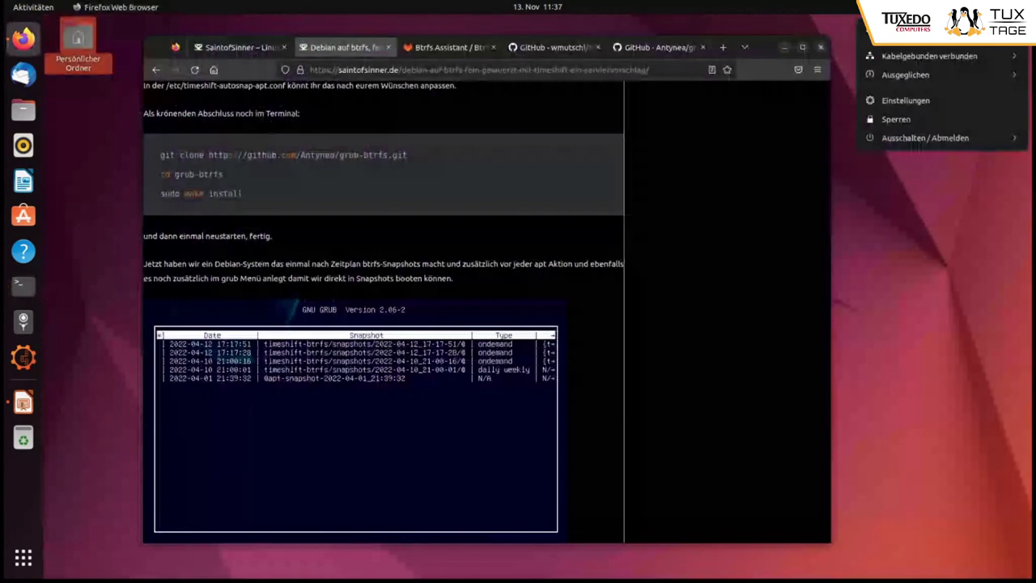
# Restart the system from the desktop and boot the default Ubuntu entry in GRUB.
pyautogui.click(923, 139)
pyautogui.click(911, 182)
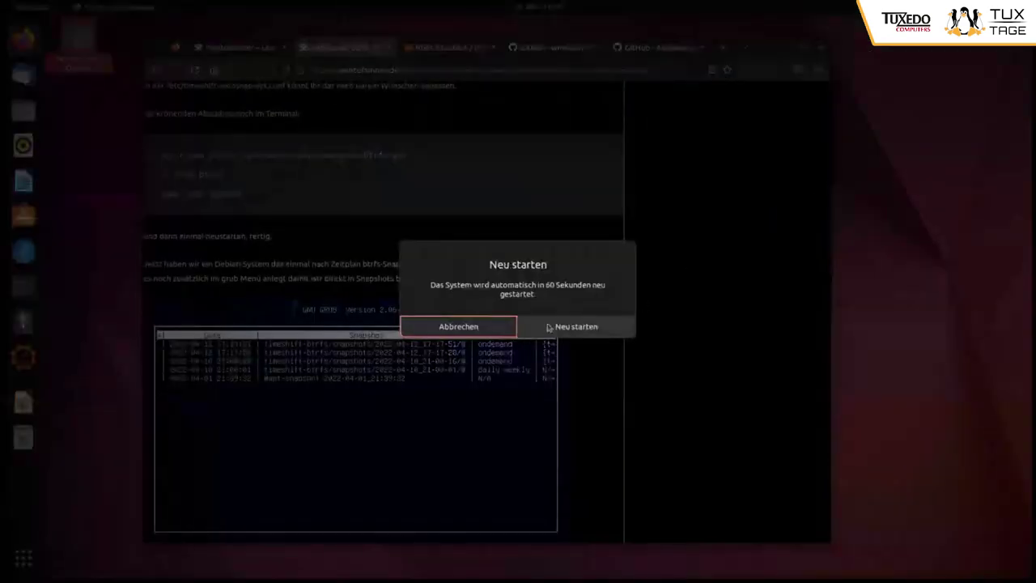
pyautogui.click(569, 261)
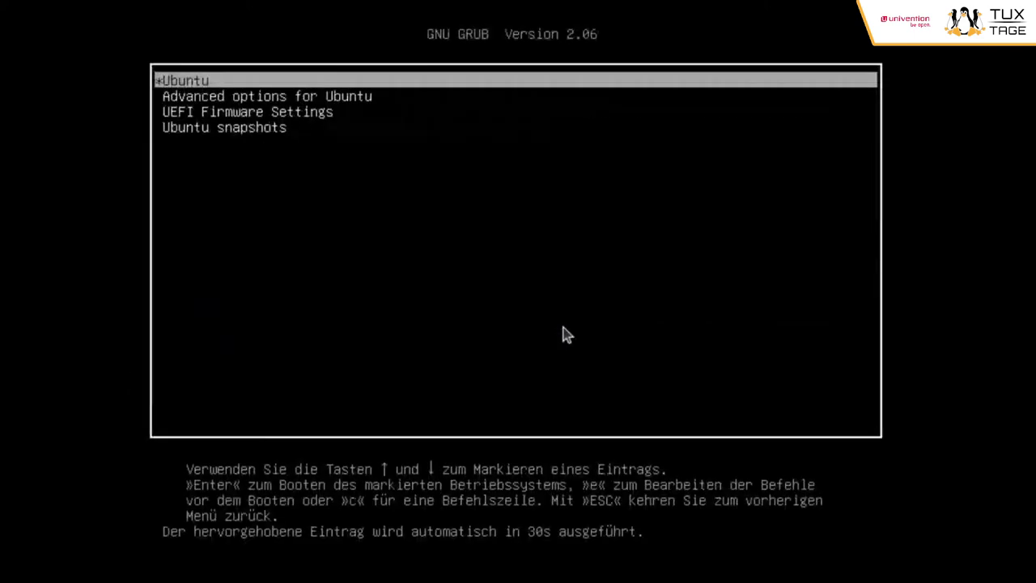
pyautogui.press('Return')
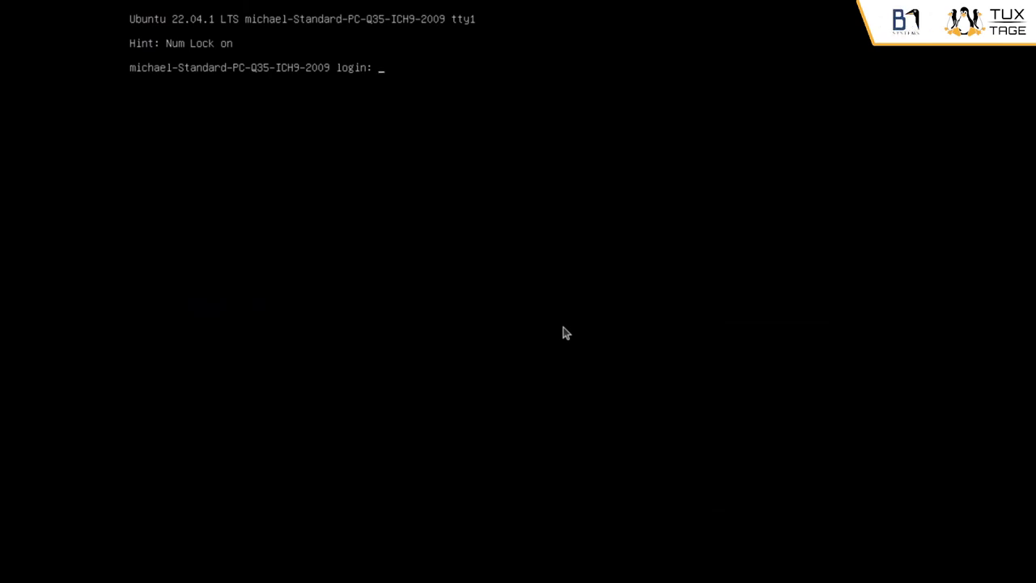
# Log in on the text console with the account's username and password.
pyautogui.write('michael')
pyautogui.press('Return')
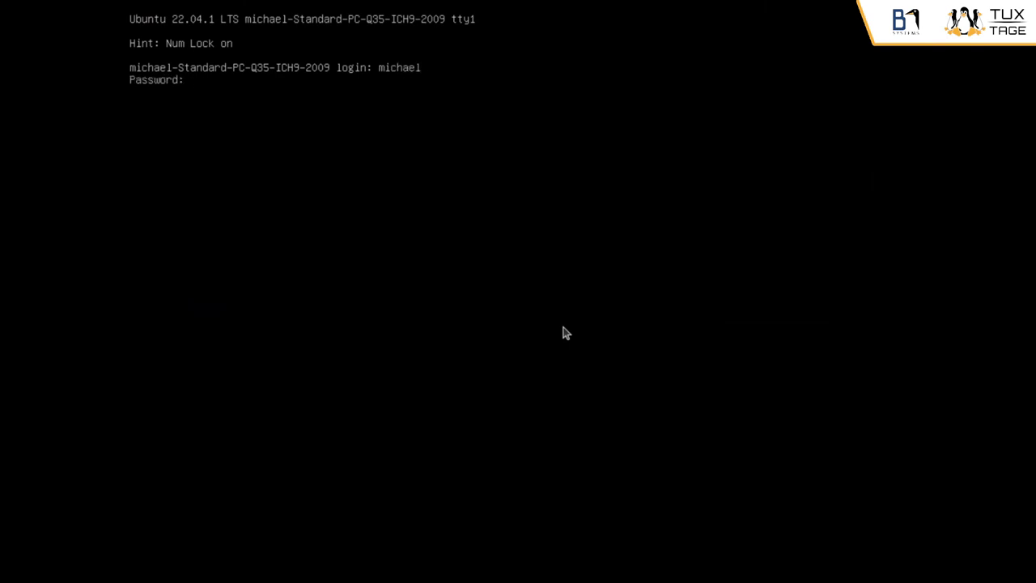
pyautogui.press('Return')
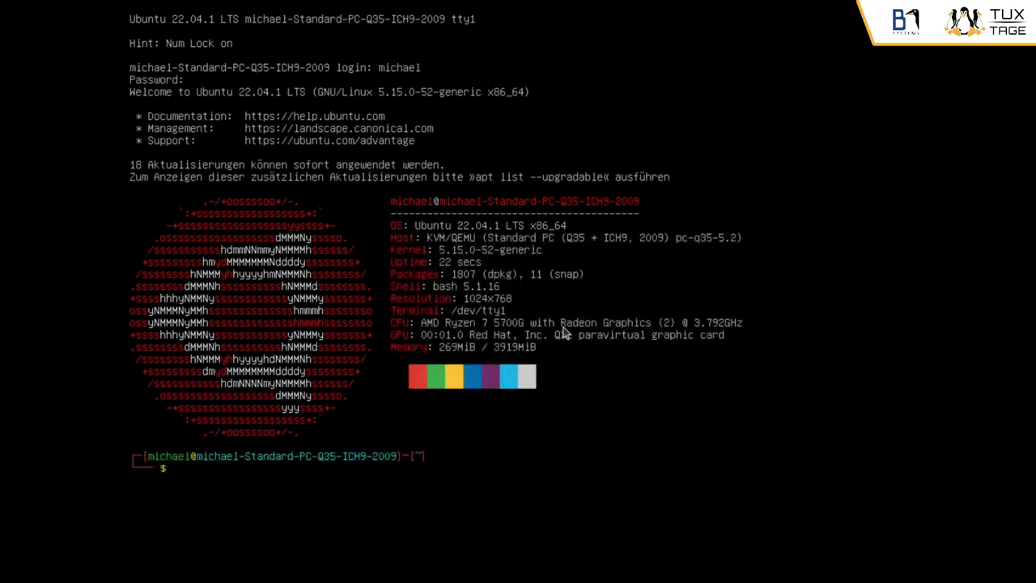
# Reboot the machine from the console with sudo reboot, correcting the misspelled command and supplying the account password.
pyautogui.write('sudo re')
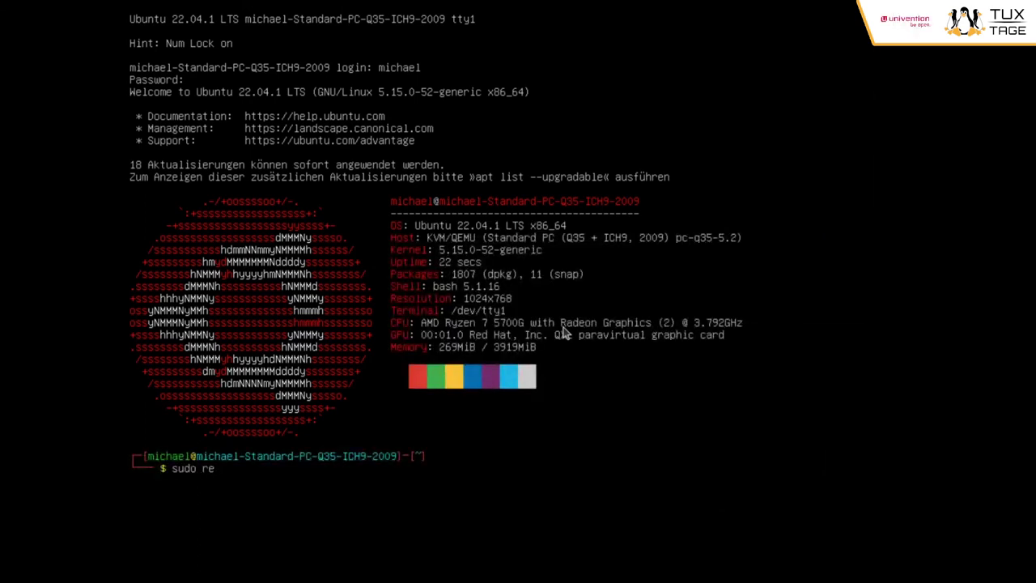
pyautogui.write('bbot')
pyautogui.press('Return')
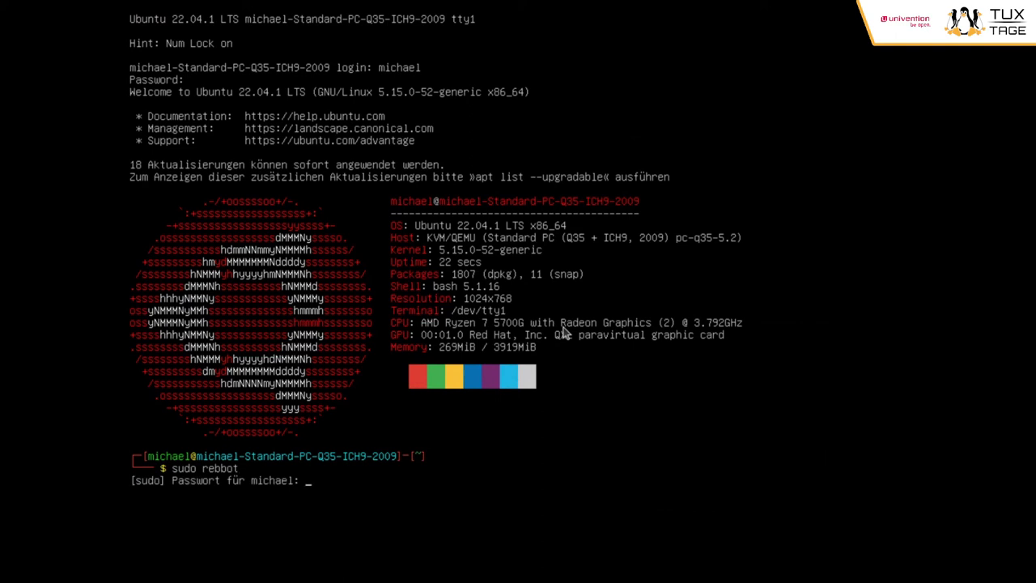
pyautogui.press('Return')
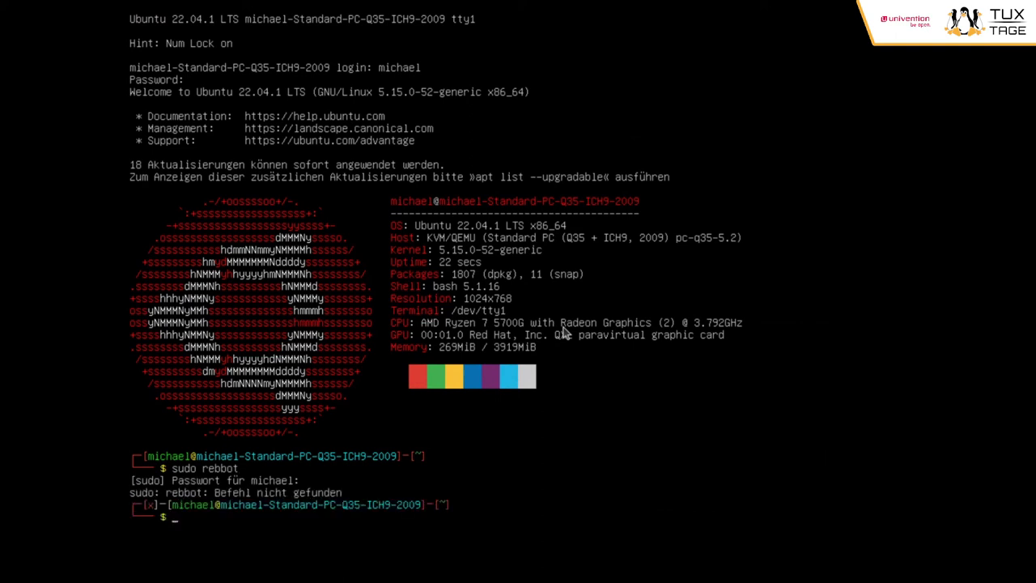
pyautogui.press('Up')
pyautogui.press('BackSpace')
pyautogui.press('BackSpace')
pyautogui.press('BackSpace')
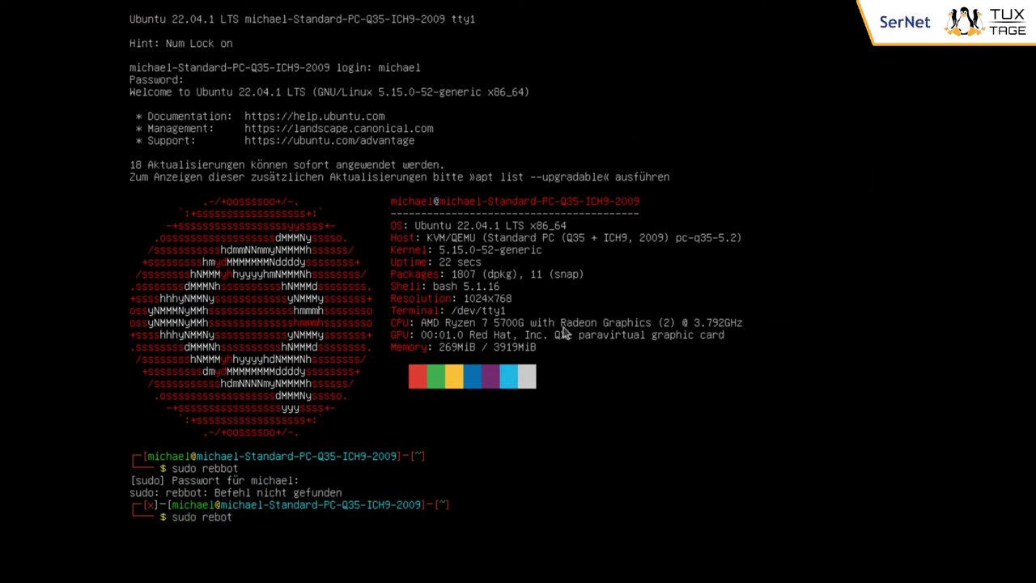
pyautogui.write('oot')
pyautogui.press('Return')
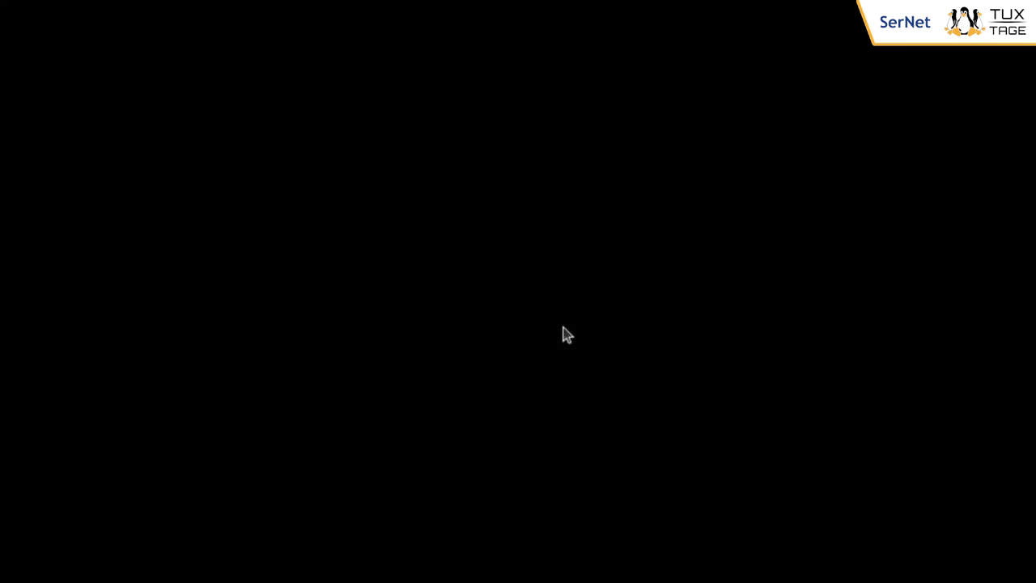
pyautogui.press('Down')
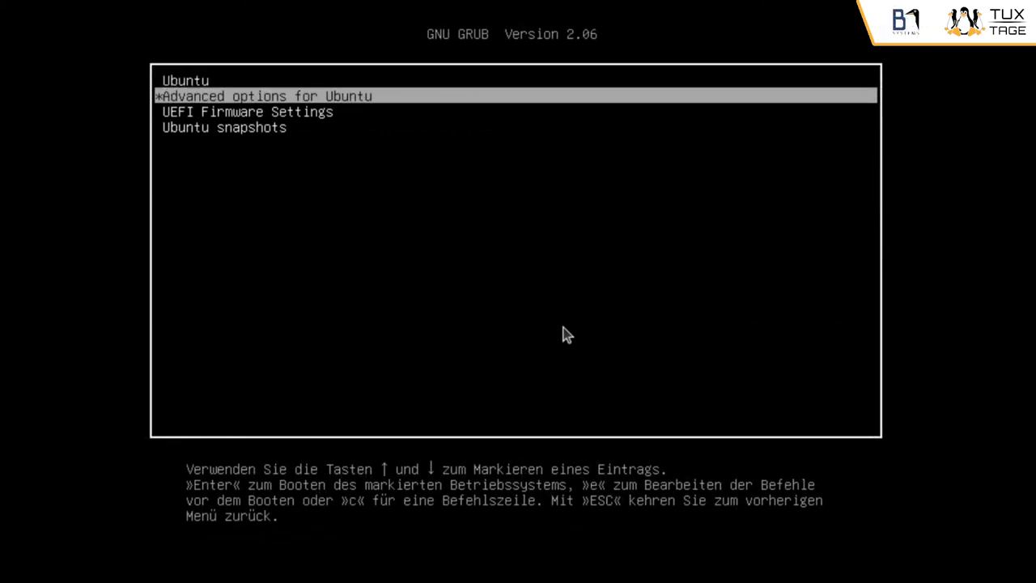
pyautogui.press('Down')
pyautogui.press('Down')
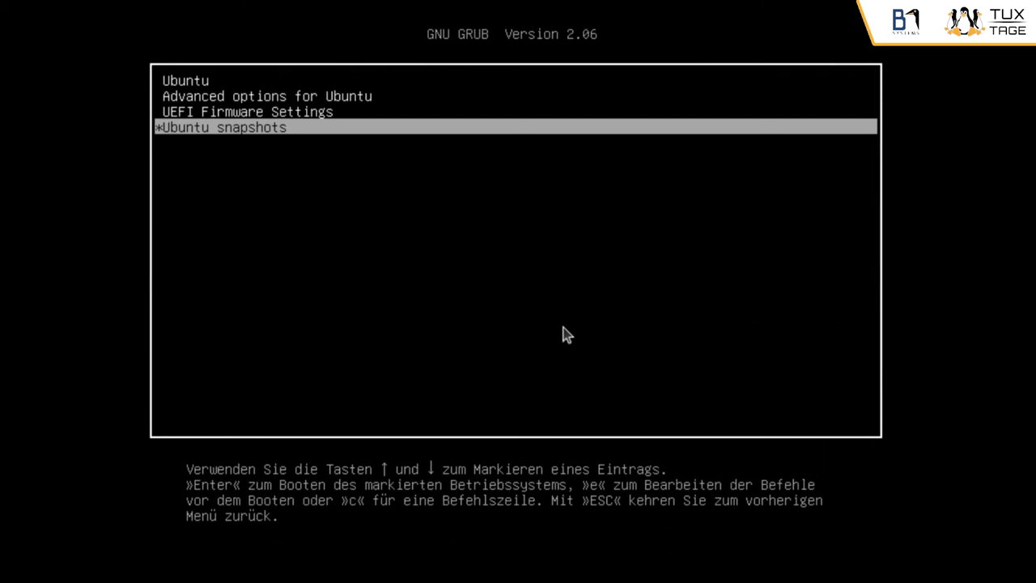
pyautogui.press('Return')
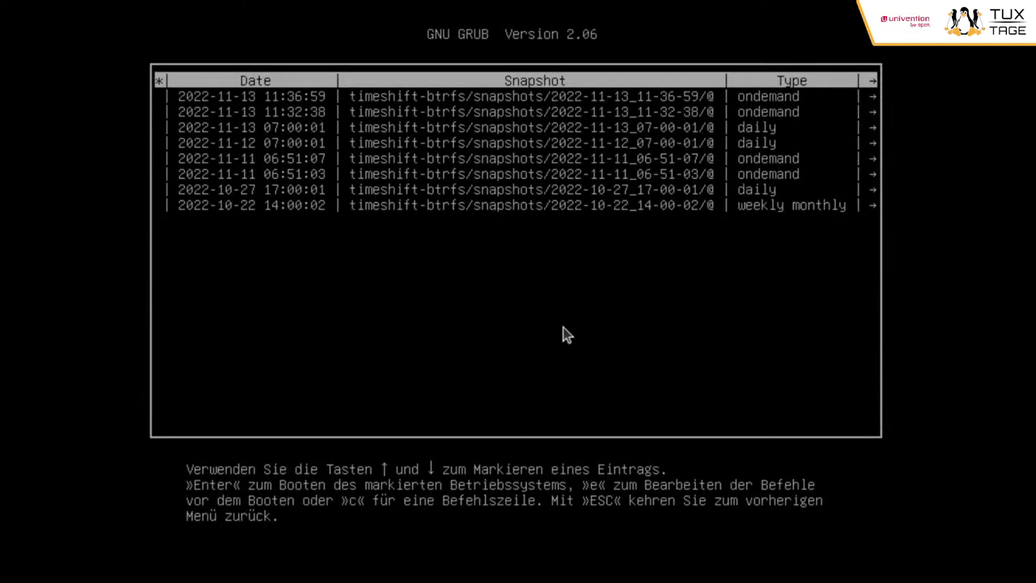
pyautogui.press('Down')
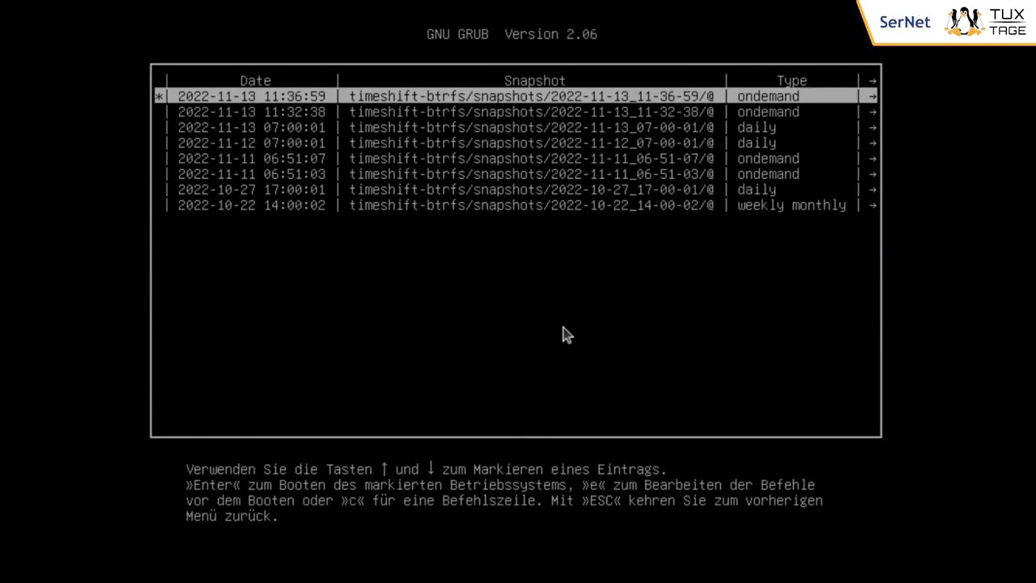
pyautogui.press('Return')
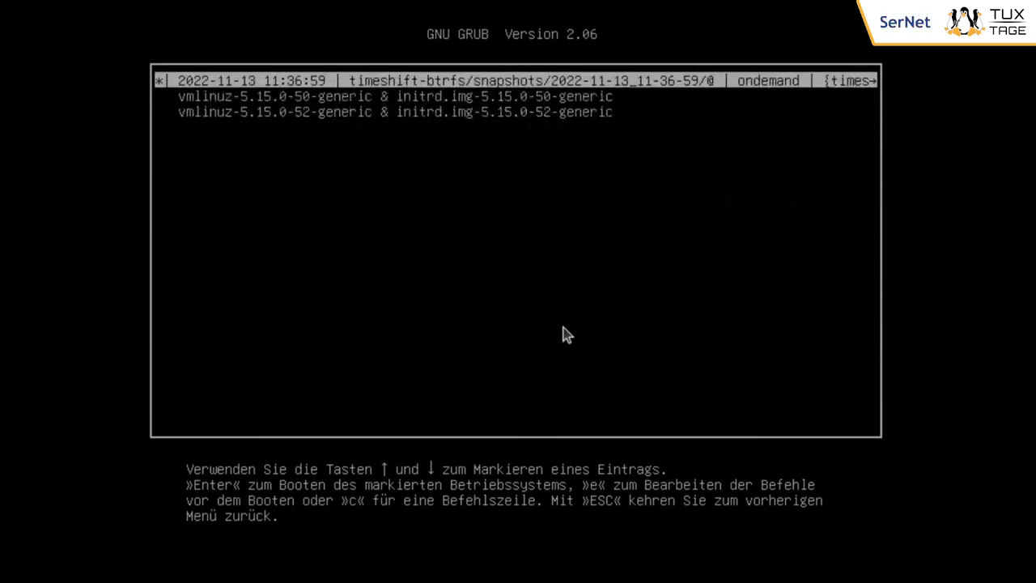
pyautogui.press('Down')
pyautogui.press('Down')
pyautogui.press('Return')
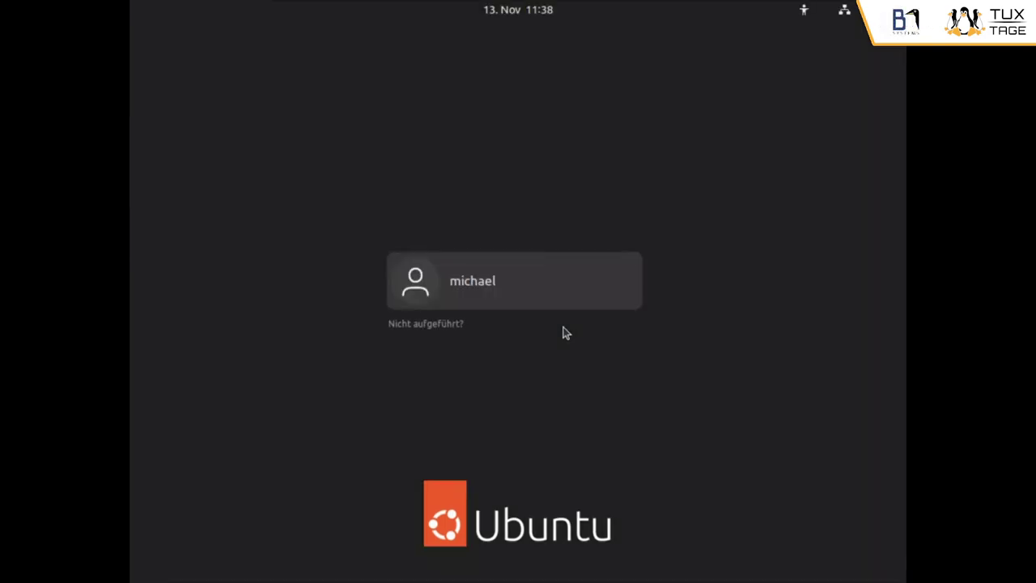
# Log in to the snapshot's graphical desktop with the listed account and its password.
pyautogui.press('Return')
pyautogui.write('•••••••')
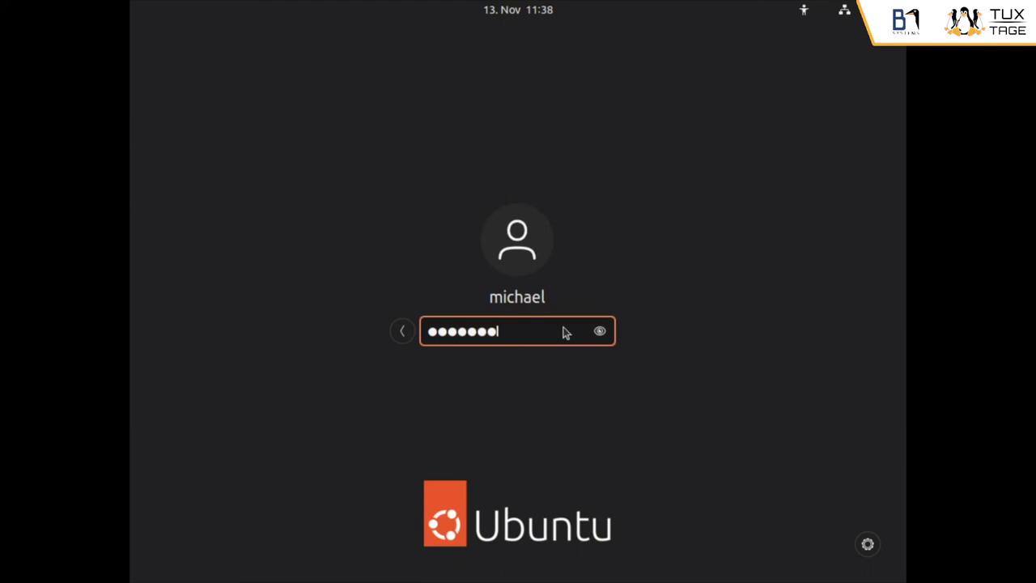
pyautogui.press('Return')
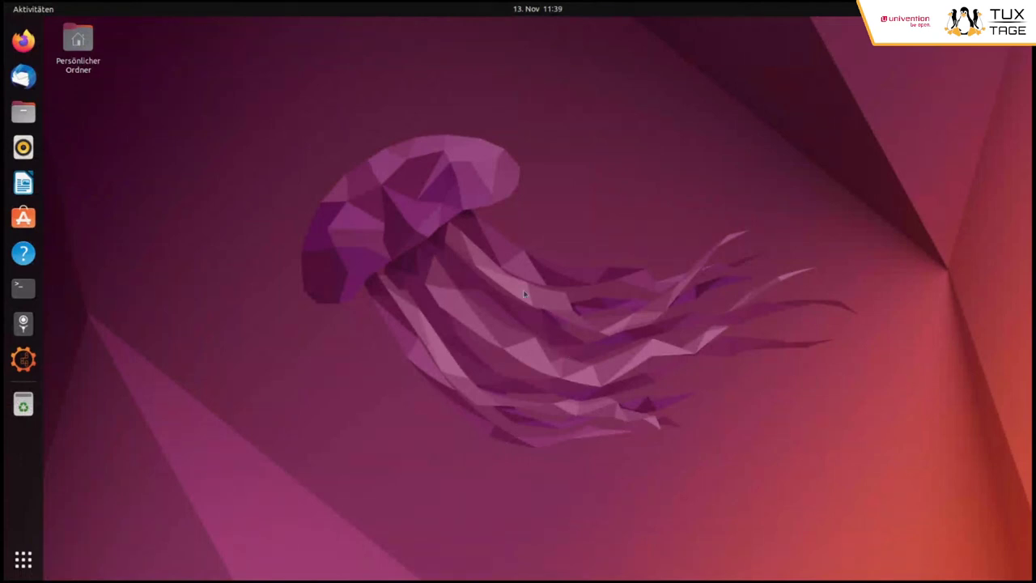
# Launch Timeshift and authenticate as administrator with the account password.
pyautogui.click(24, 323)
pyautogui.write('*******')
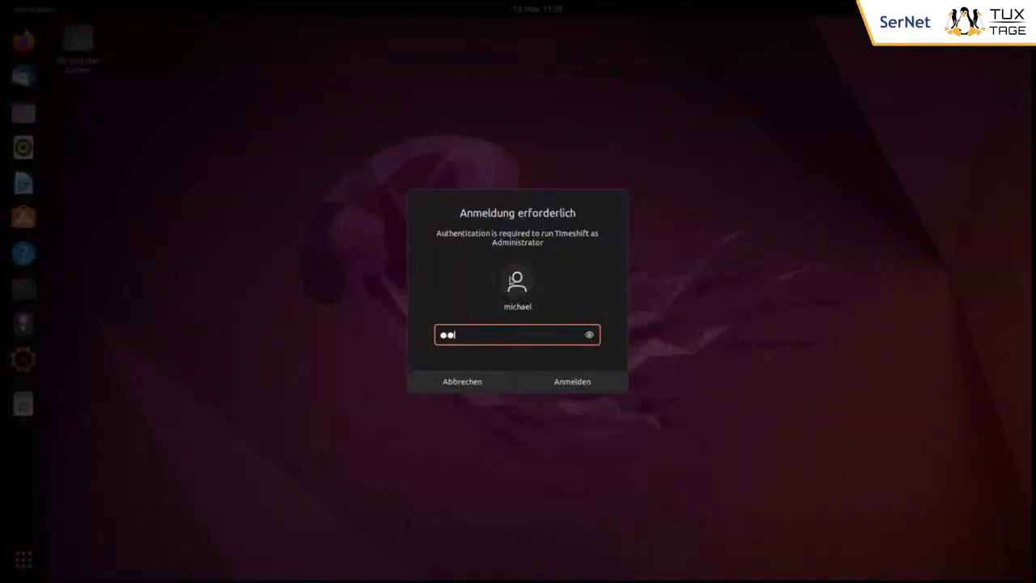
pyautogui.press('Return')
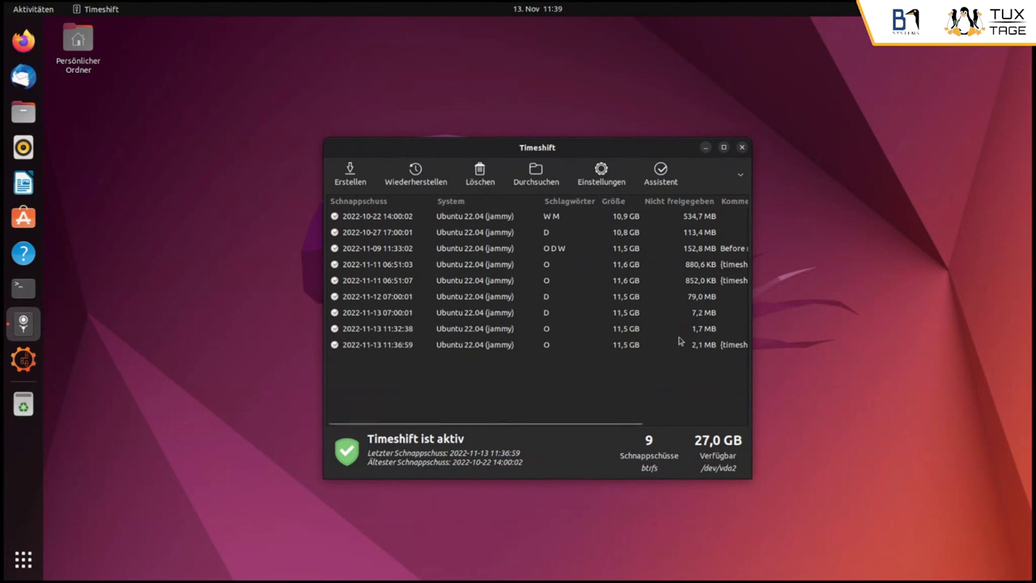
pyautogui.click(476, 348)
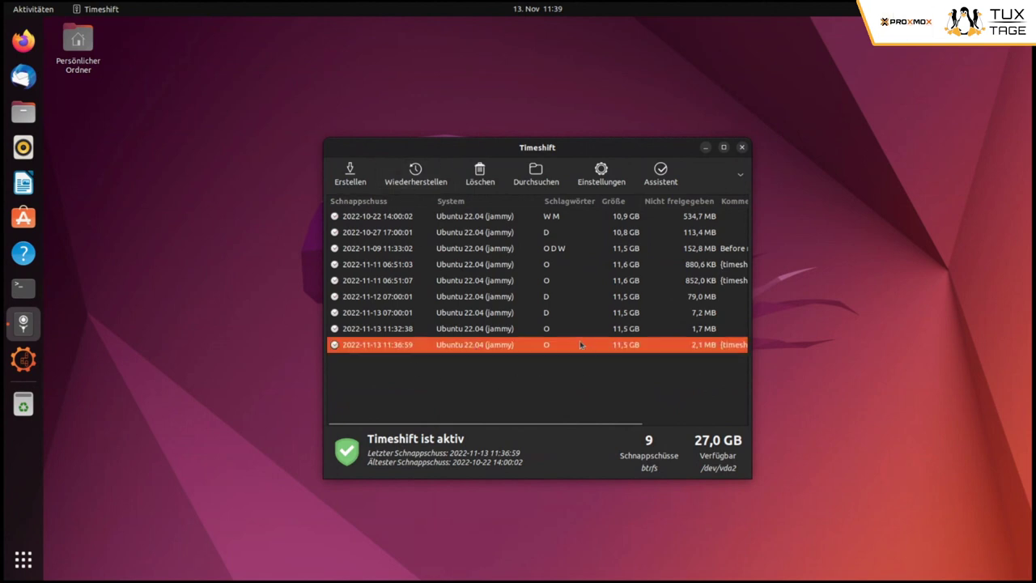
pyautogui.click(415, 175)
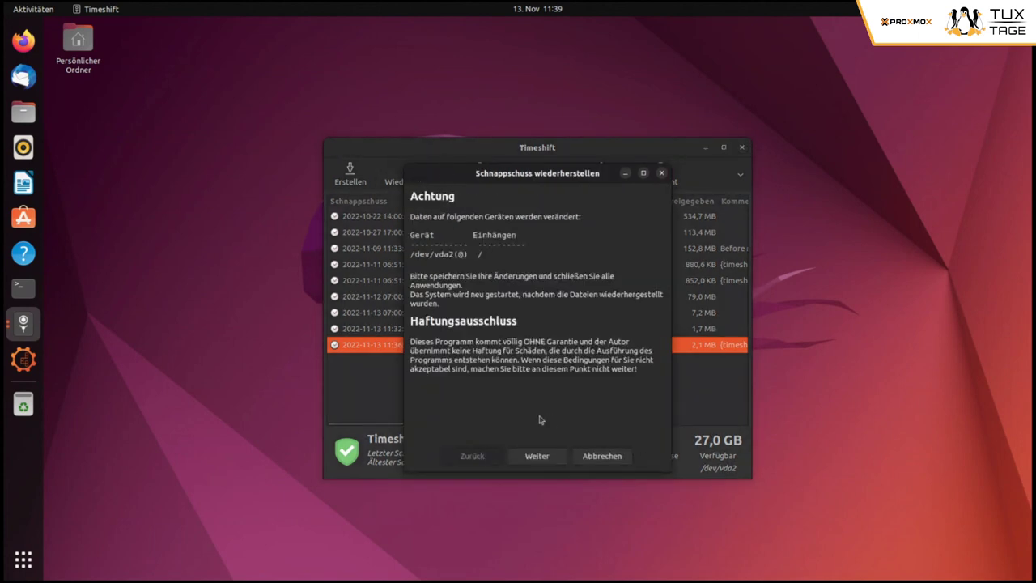
pyautogui.click(535, 457)
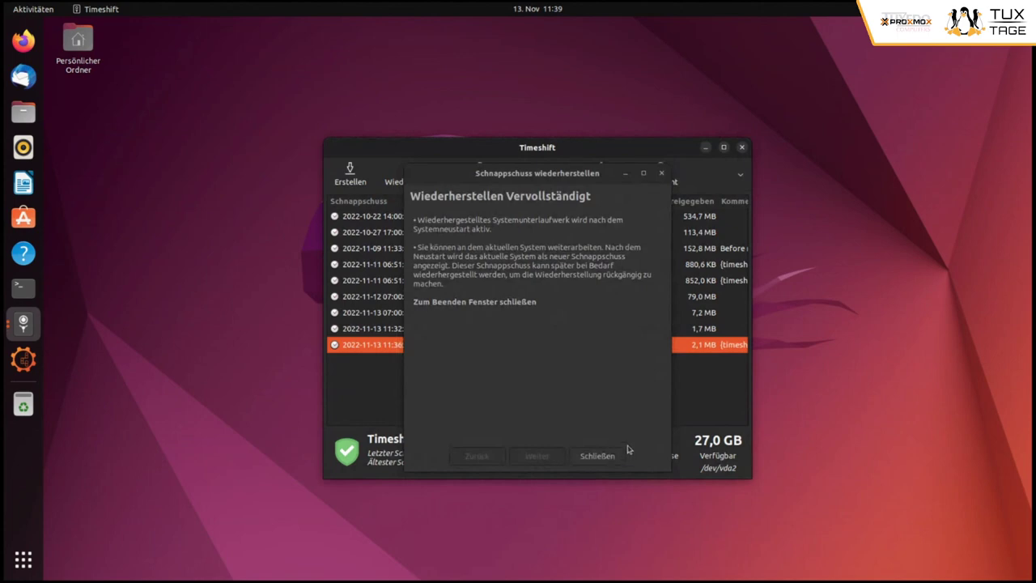
pyautogui.click(600, 455)
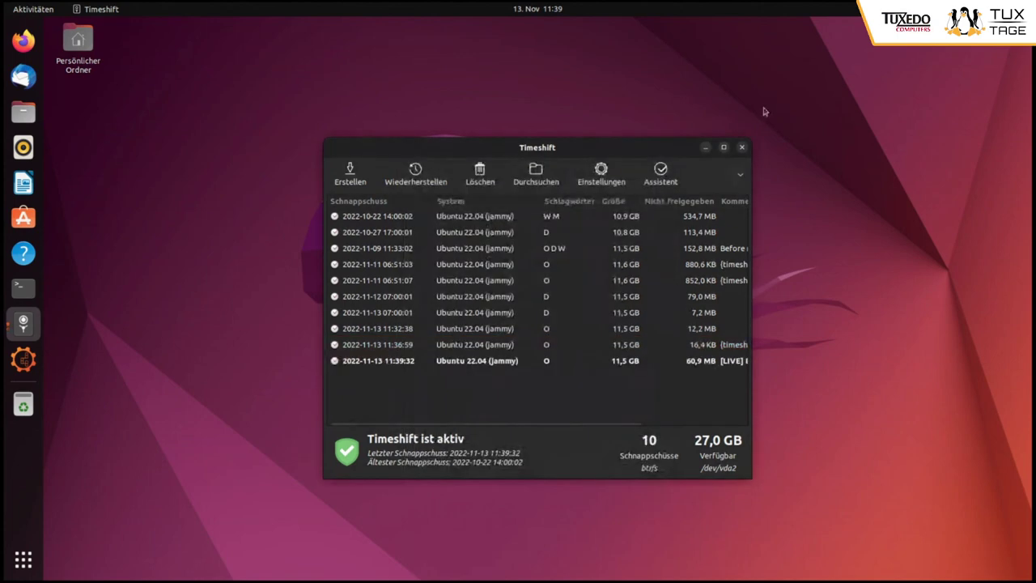
pyautogui.click(742, 147)
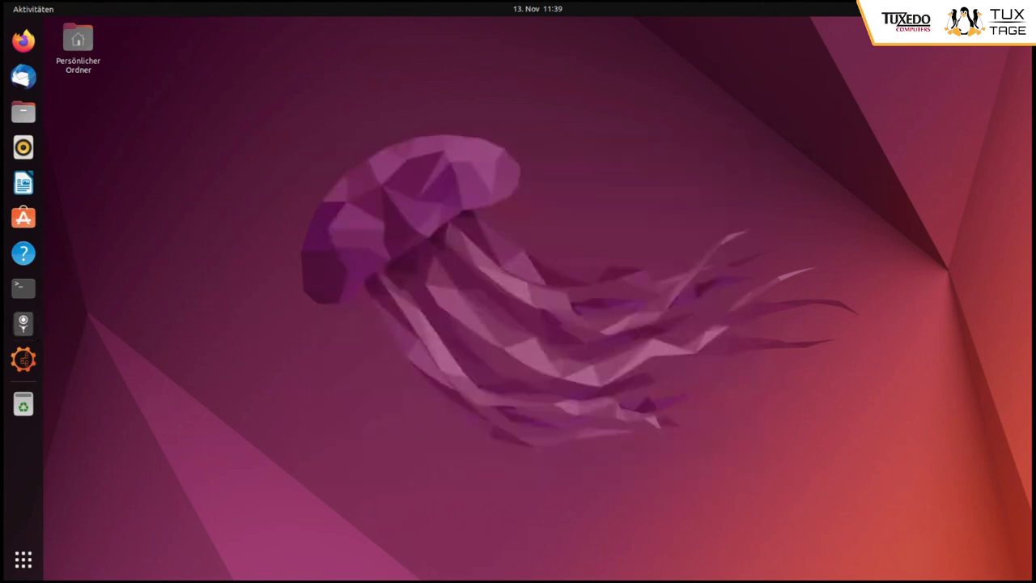
# Restart the system from the desktop and boot the default GRUB entry.
pyautogui.click(1008, 9)
pyautogui.click(928, 144)
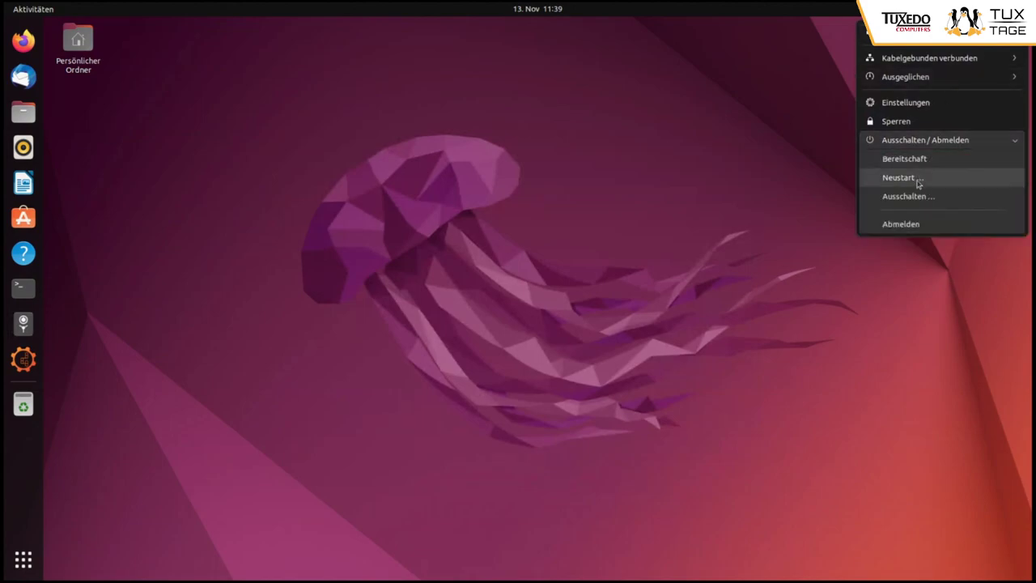
pyautogui.click(899, 178)
pyautogui.click(556, 331)
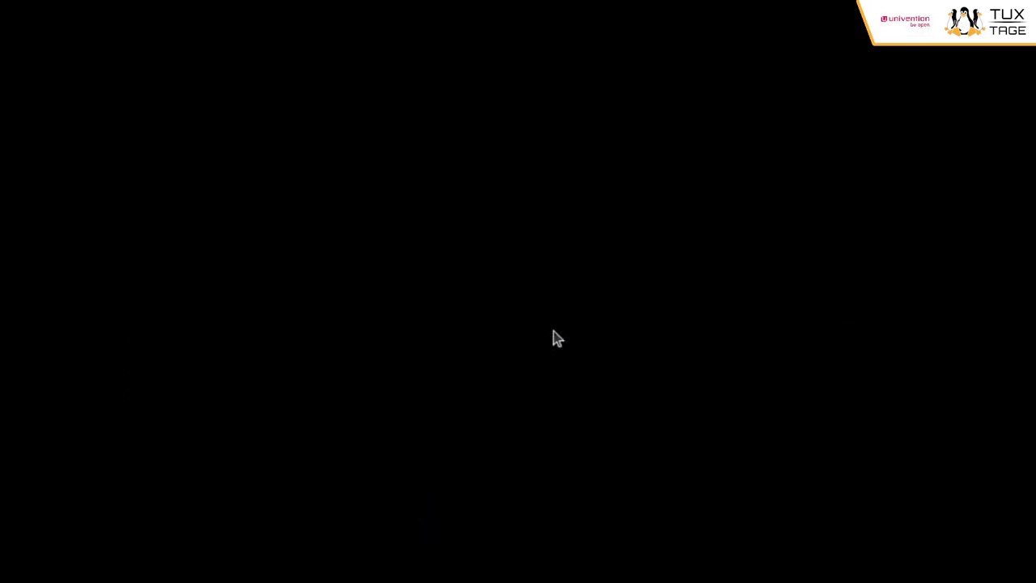
pyautogui.press('Return')
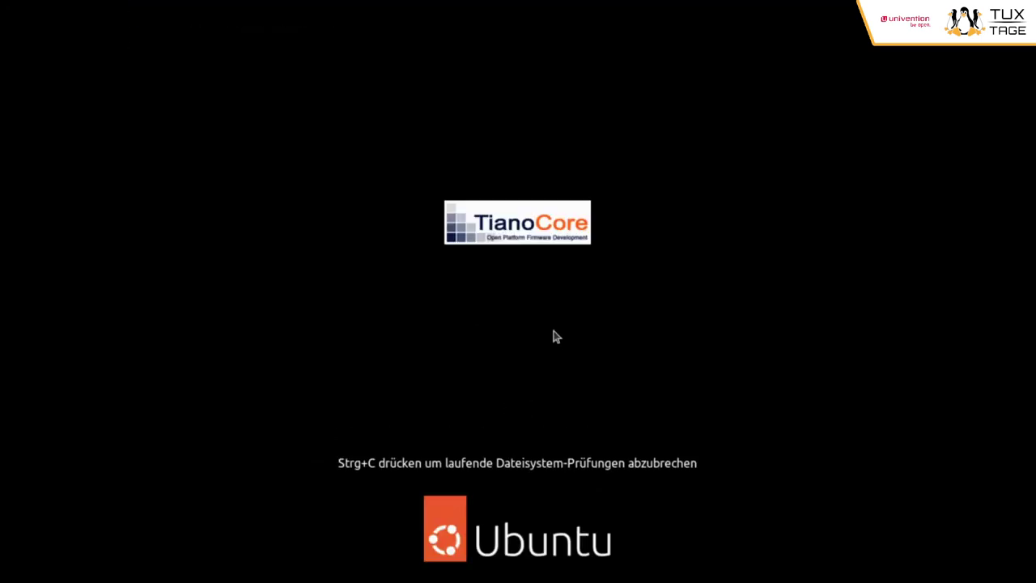
# Log in to the restored desktop with the account password and dismiss the software update window.
pyautogui.press('Return')
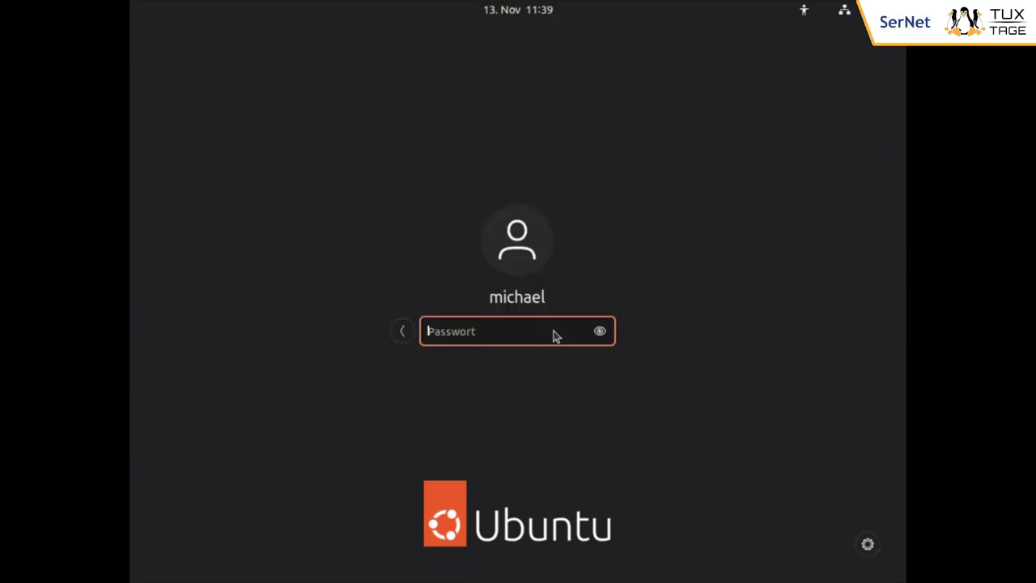
pyautogui.write('*******')
pyautogui.press('Return')
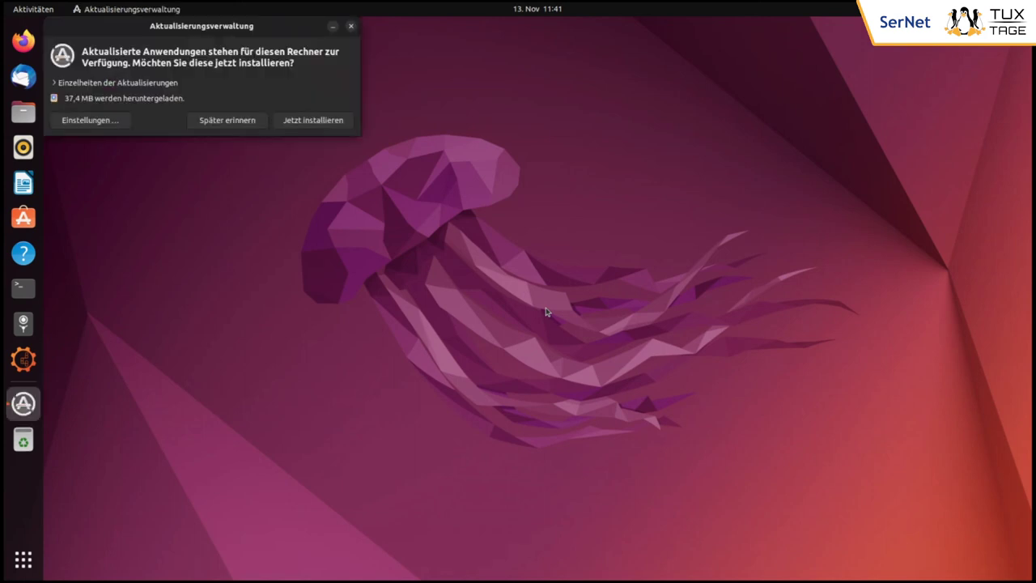
pyautogui.click(351, 27)
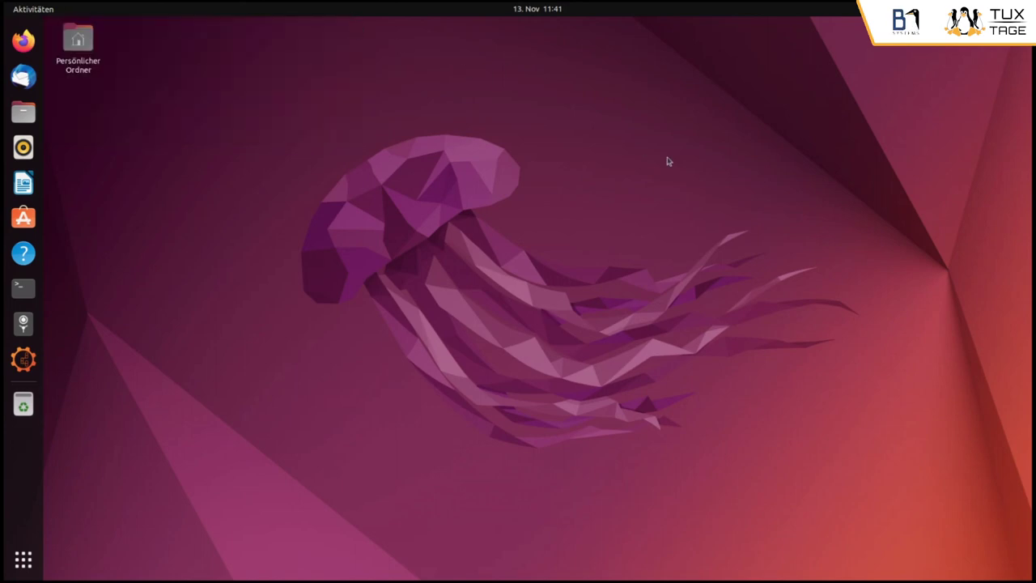